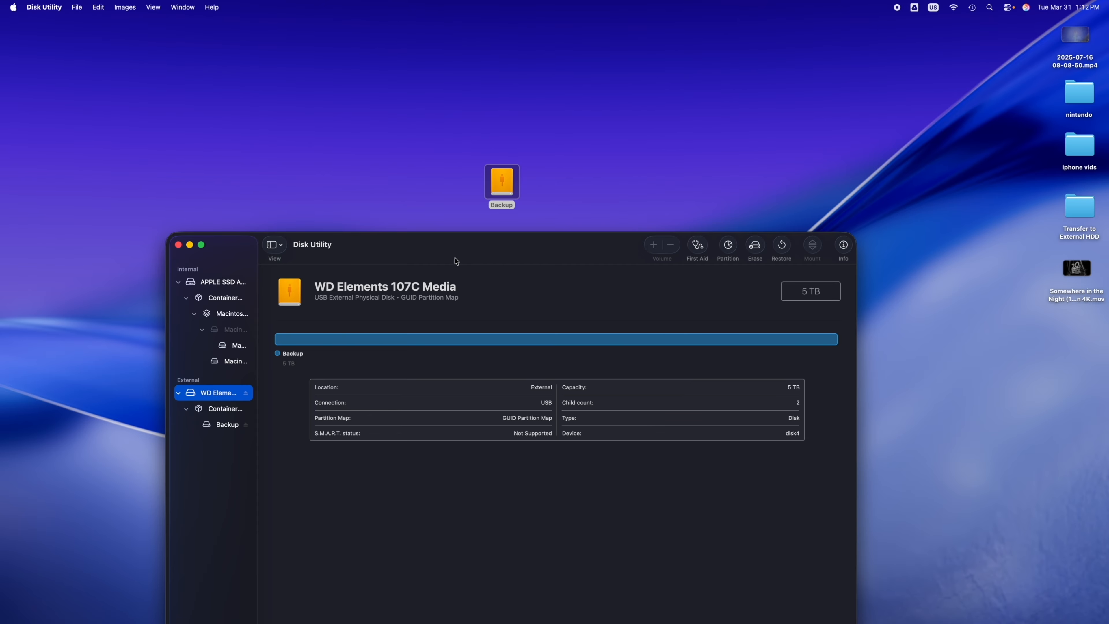
Step: Erase the WD Elements 107C Media drive as Untitled, using APFS format and GUID Partition Map scheme
drag(436, 243, 441, 125)
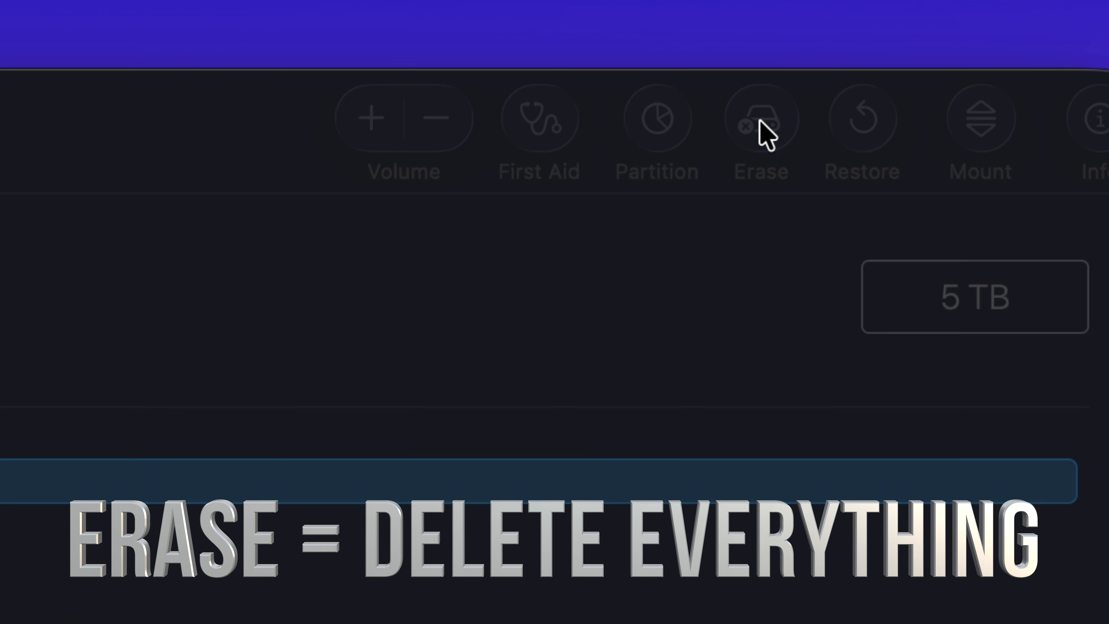
click(767, 133)
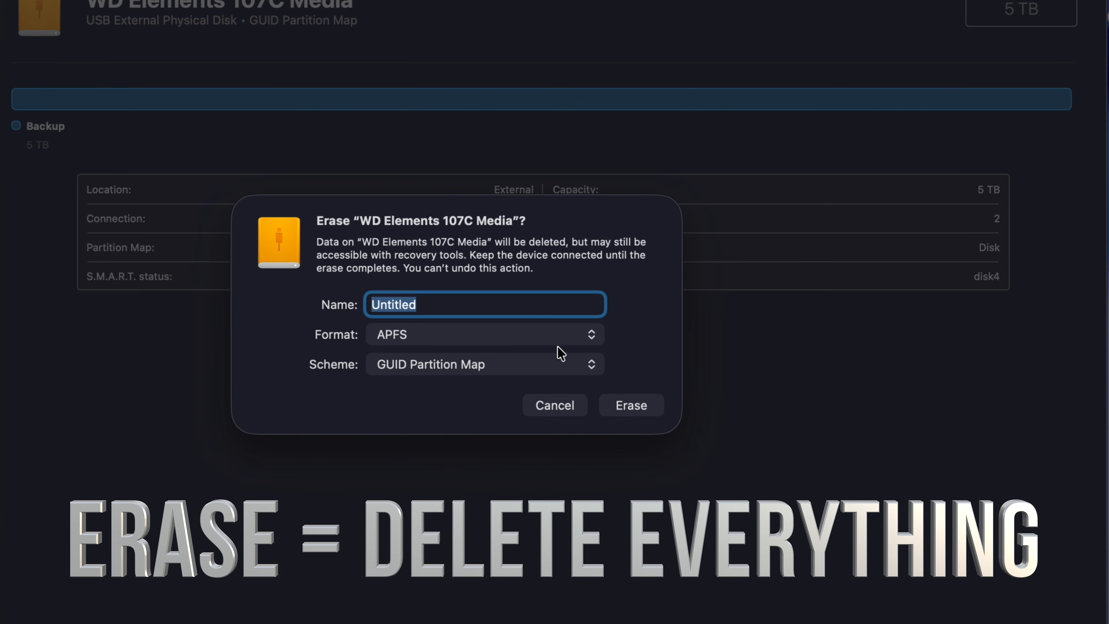
click(645, 403)
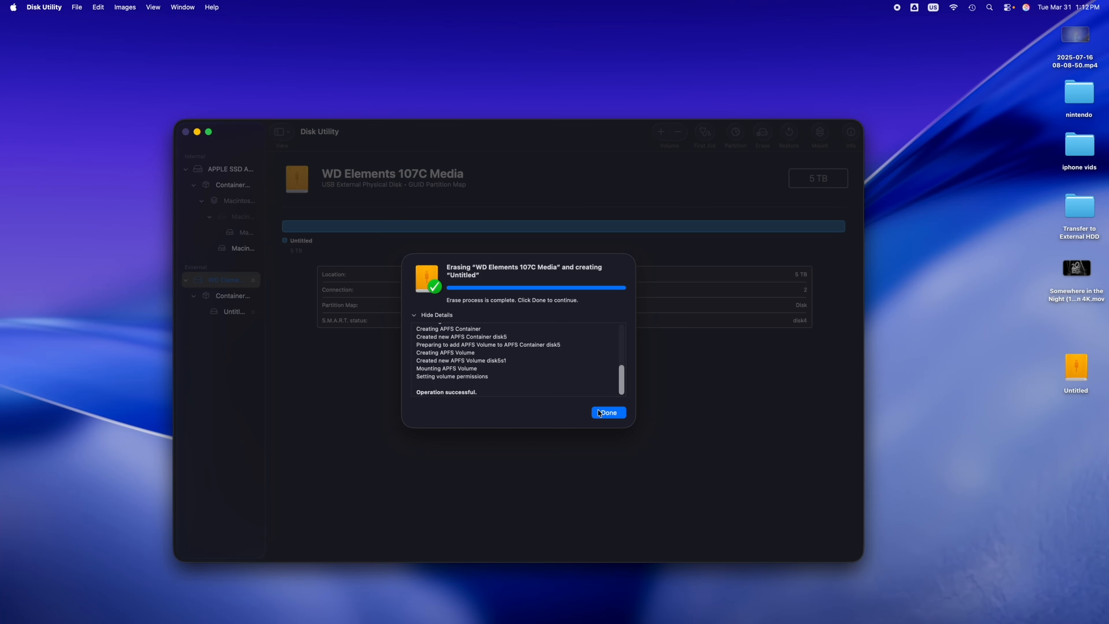
click(608, 412)
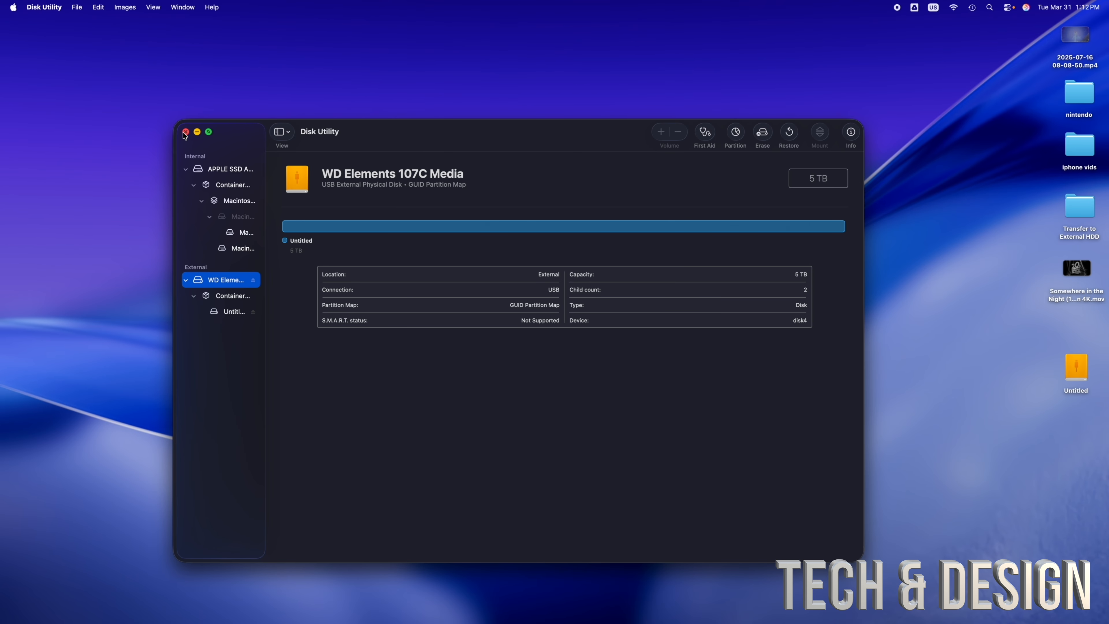
Step: Move the Untitled drive to the upper middle of the desktop and rename it Time Machine
drag(1070, 383, 524, 80)
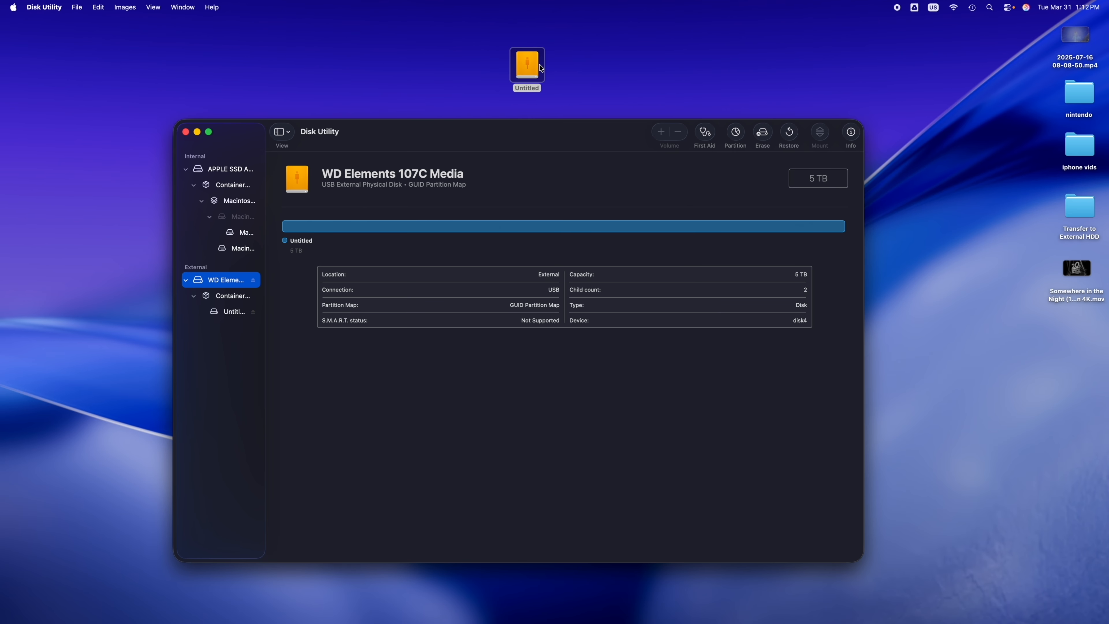
drag(475, 129, 472, 238)
drag(530, 72, 496, 161)
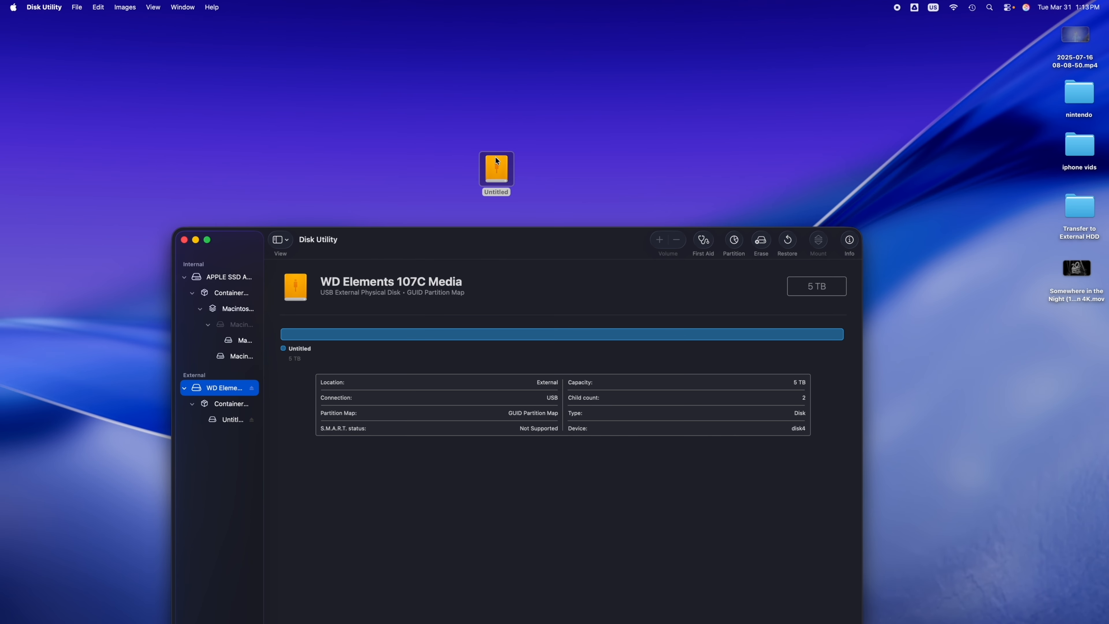
drag(466, 238, 464, 225)
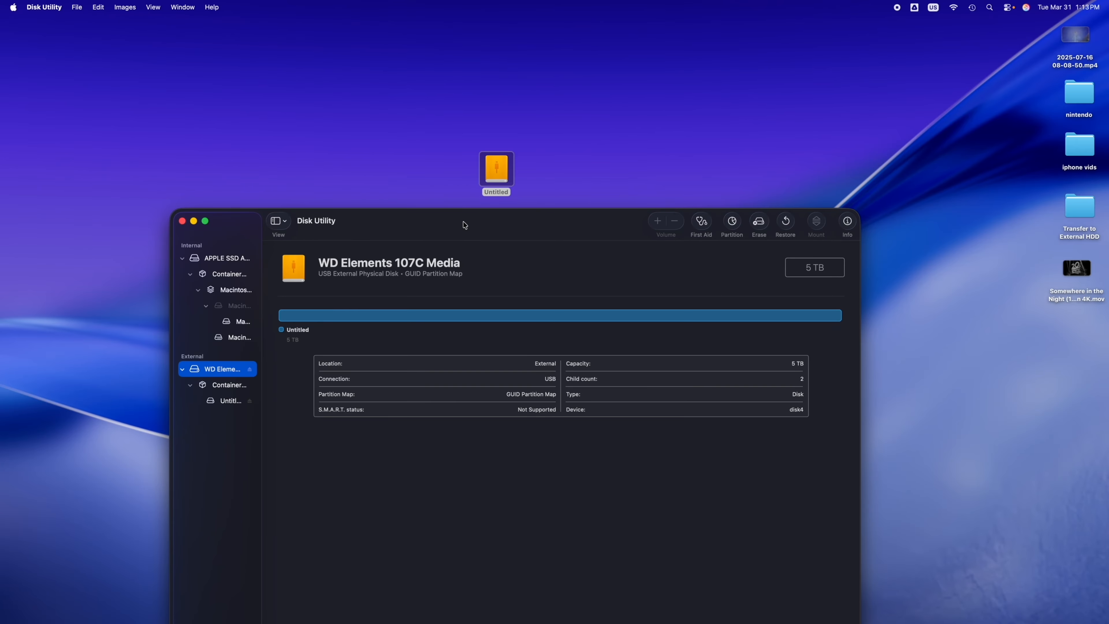
click(498, 180)
key(Return)
text(Time Machine)
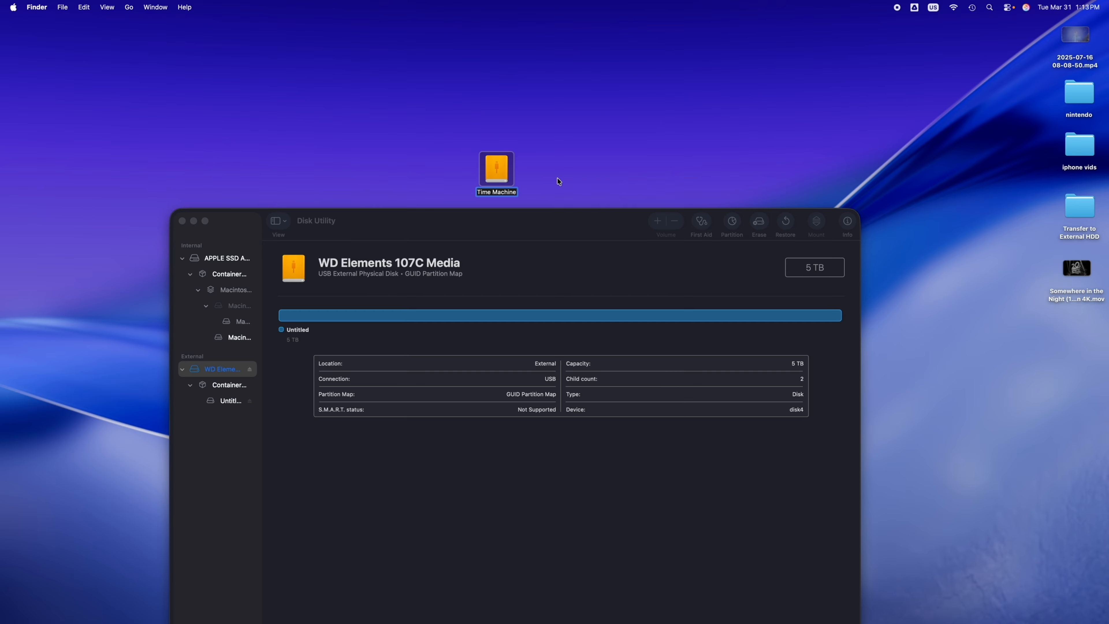
click(557, 178)
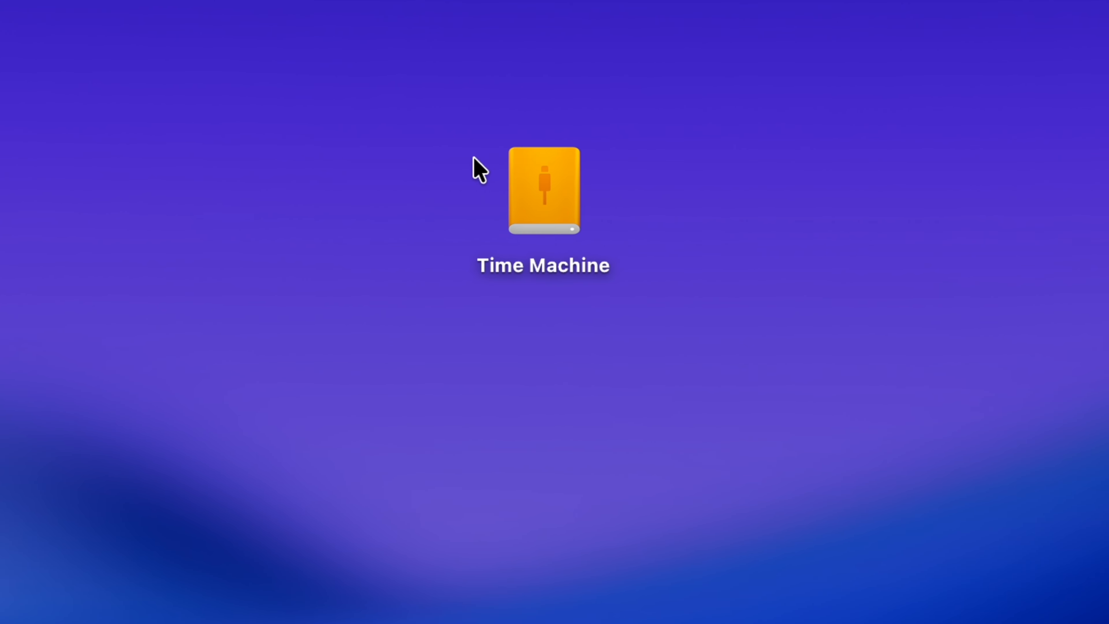
Step: Re-enter the desktop drive's name as Time Machine
click(519, 183)
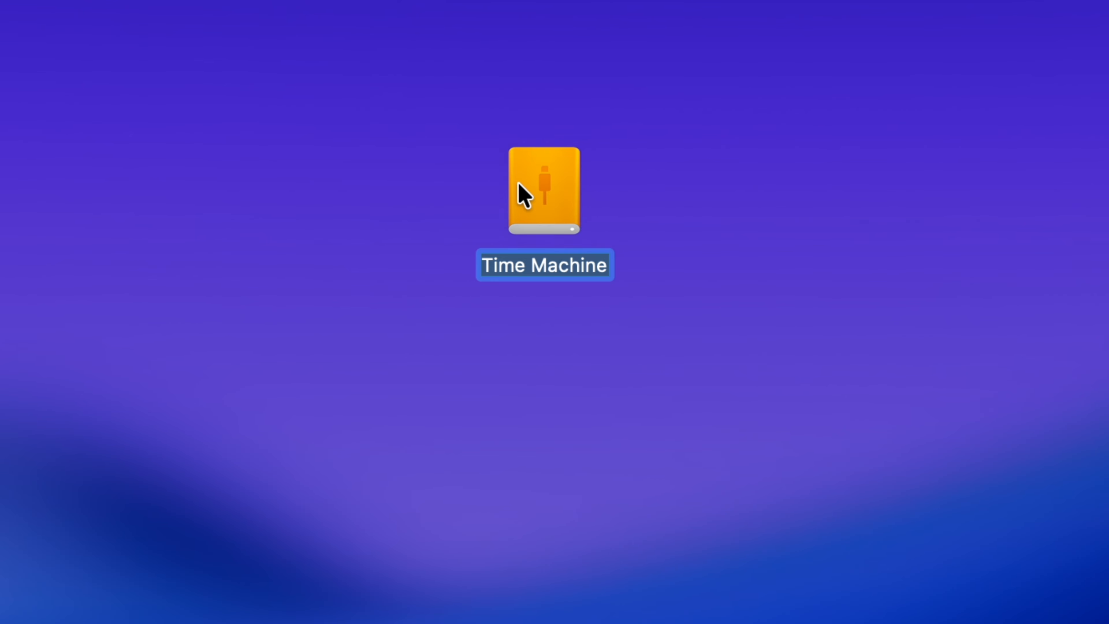
key(Return)
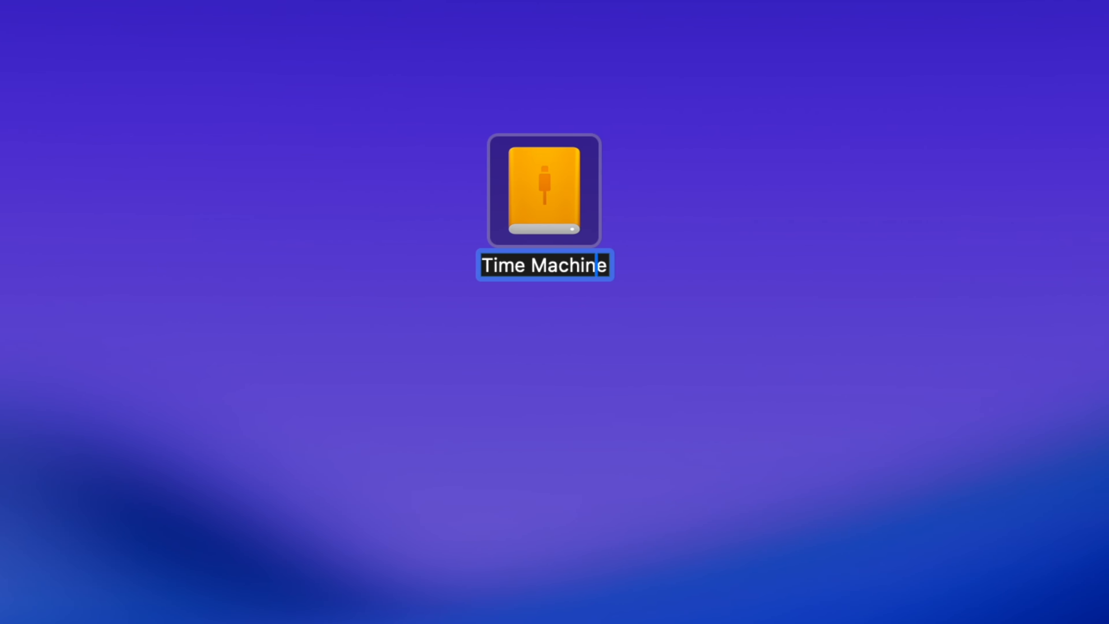
key(BackSpace)
key(BackSpace)
key(BackSpace)
key(BackSpace)
key(BackSpace)
key(BackSpace)
key(BackSpace)
key(BackSpace)
key(BackSpace)
key(BackSpace)
key(BackSpace)
key(BackSpace)
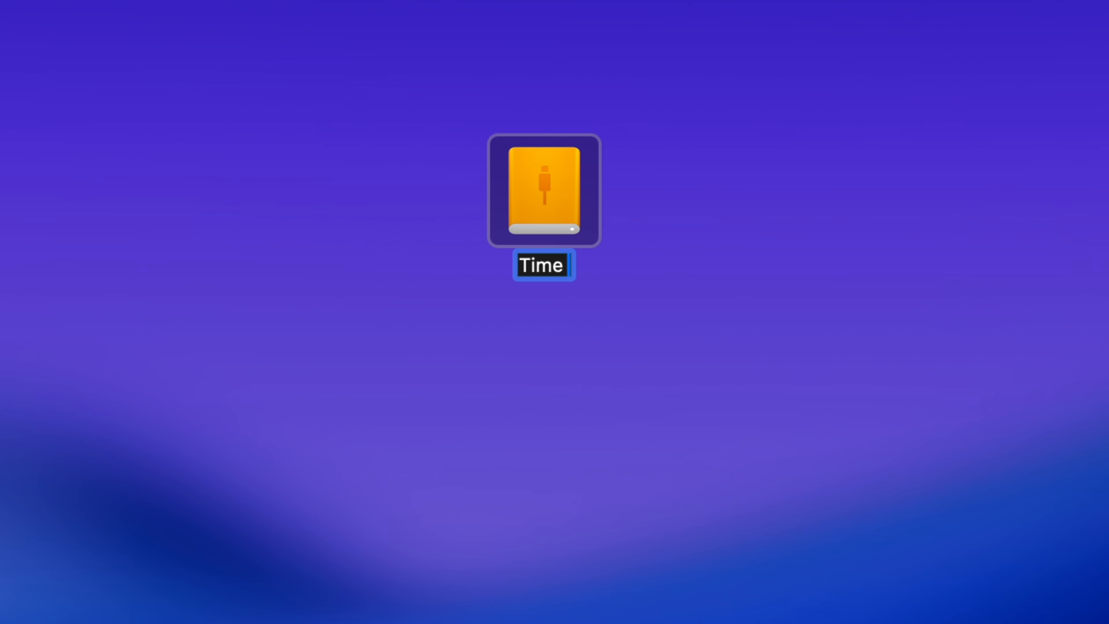
text(Tim)
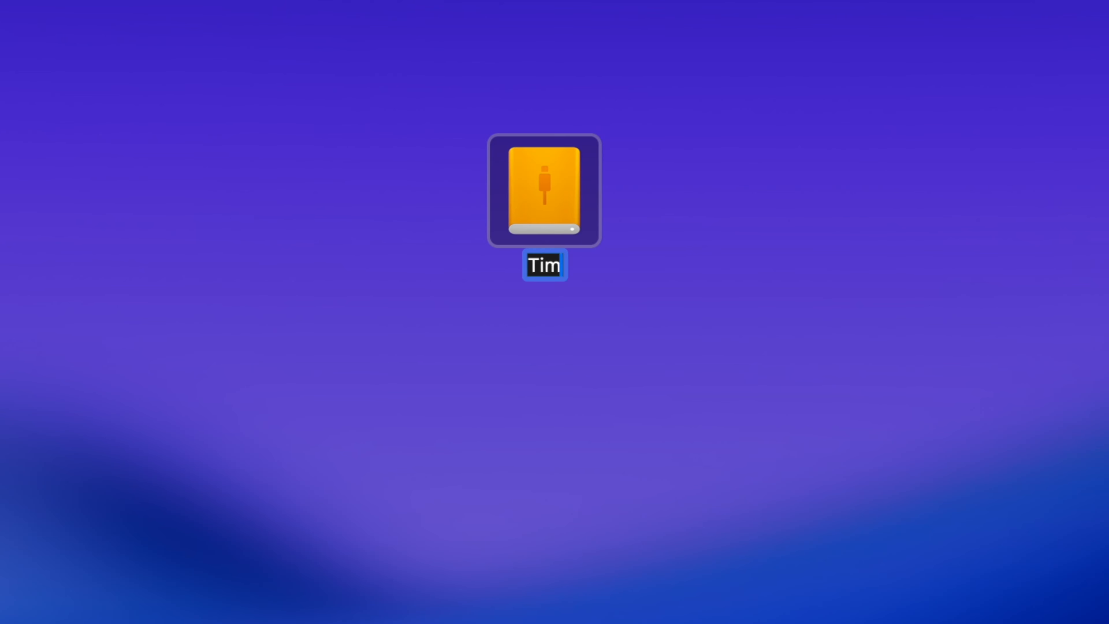
text(e Machine)
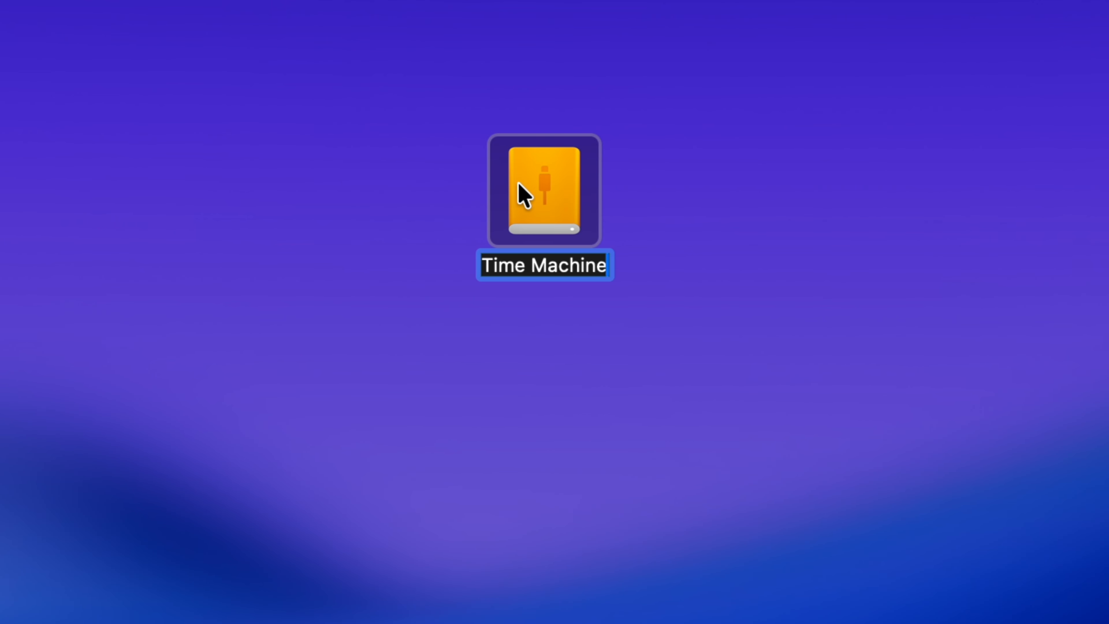
click(652, 181)
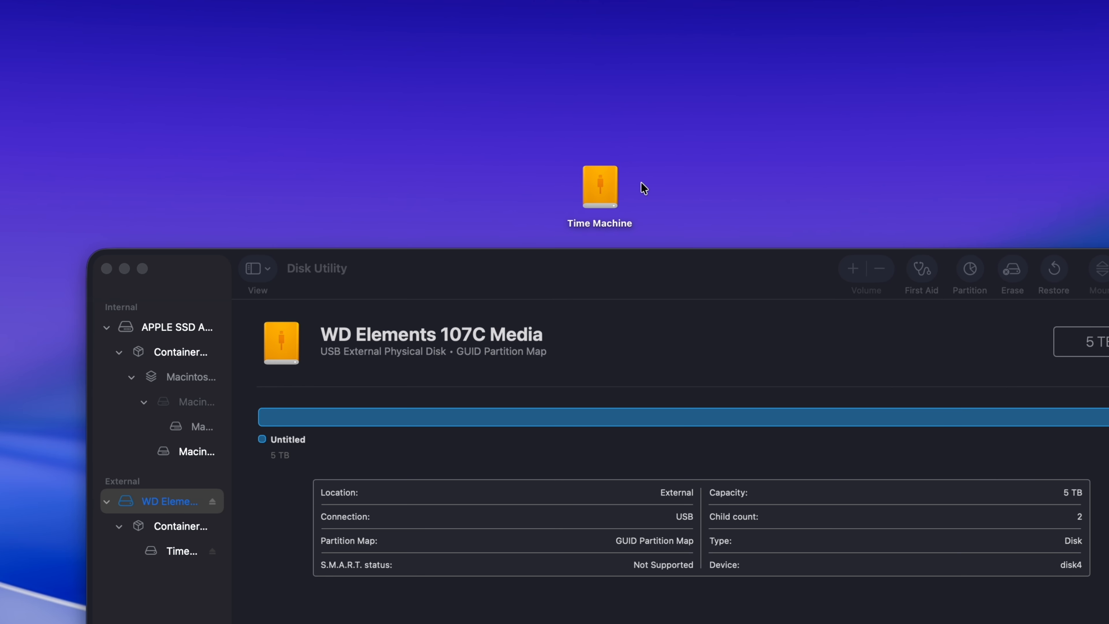
Step: Reposition the Time Machine drive on the desktop and close the Disk Utility window
drag(603, 184, 504, 147)
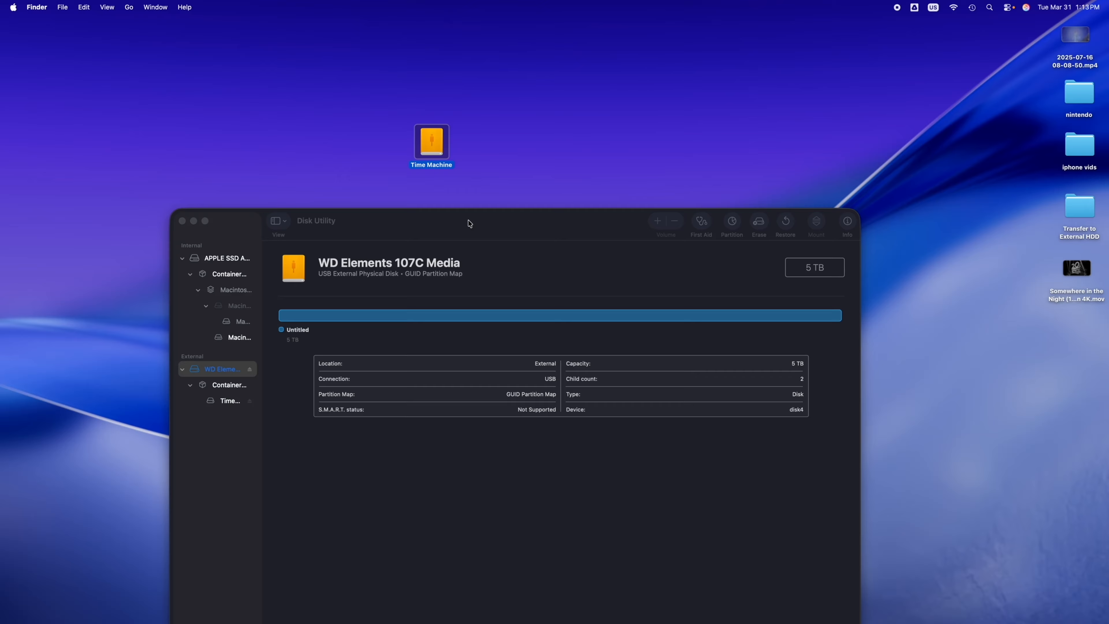
click(183, 221)
Step: Switch to System Settings, search for time machine and open the Time Machine settings
mouse_move(422, 618)
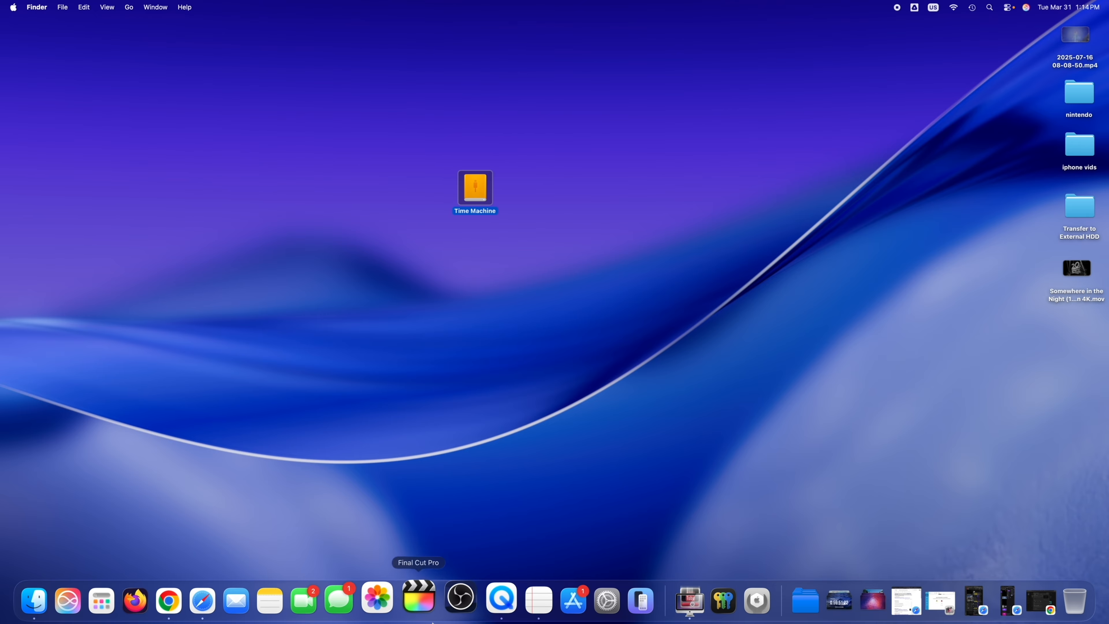
click(593, 614)
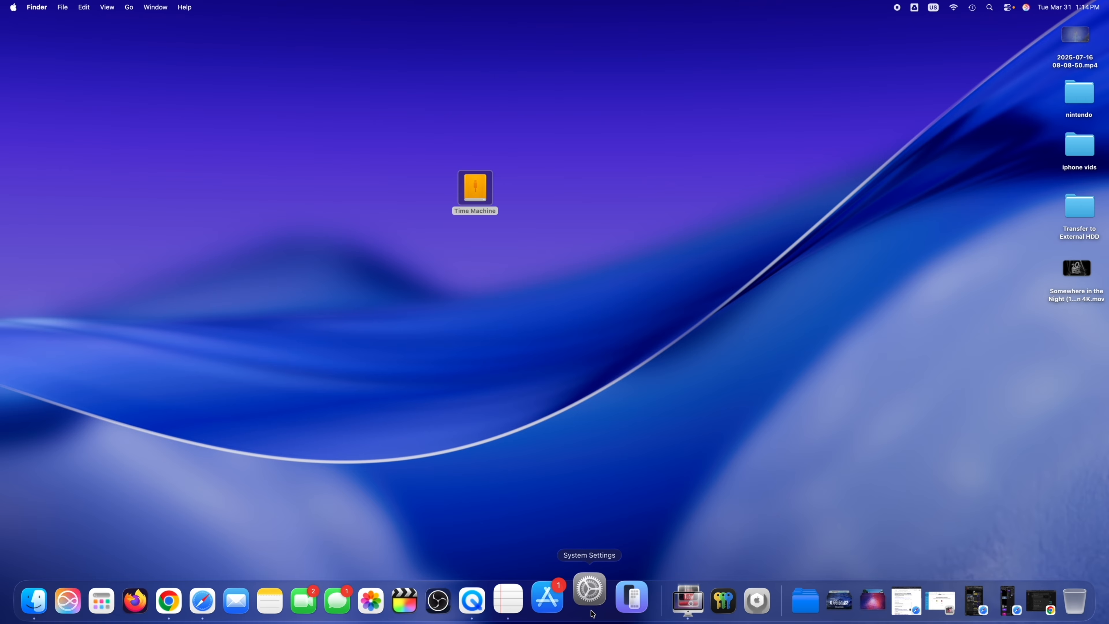
drag(743, 81, 416, 103)
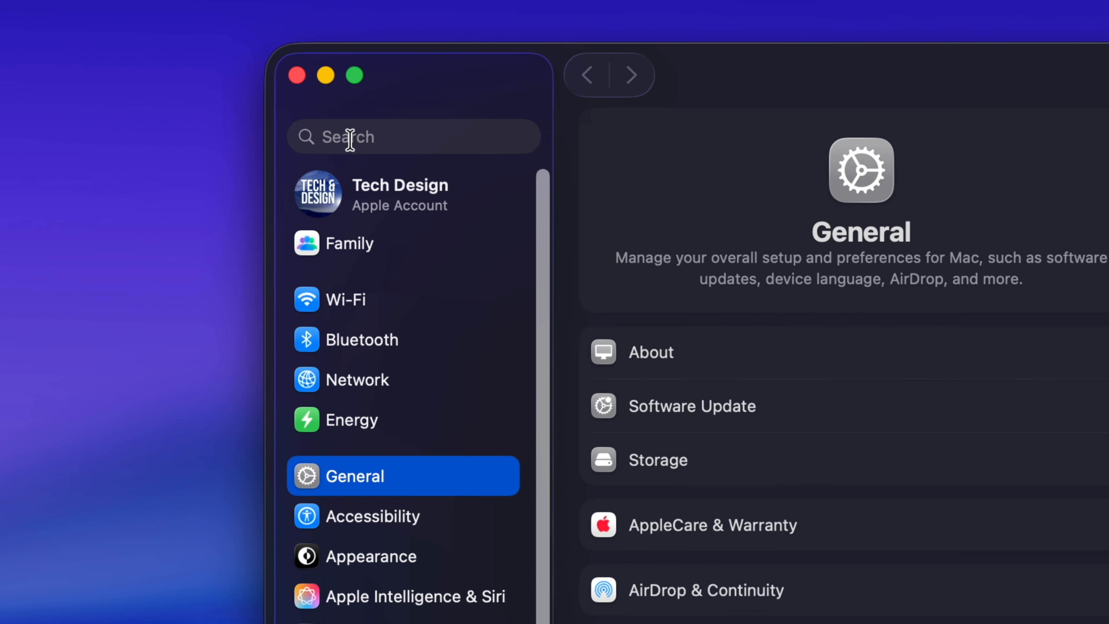
click(342, 128)
text(time machine)
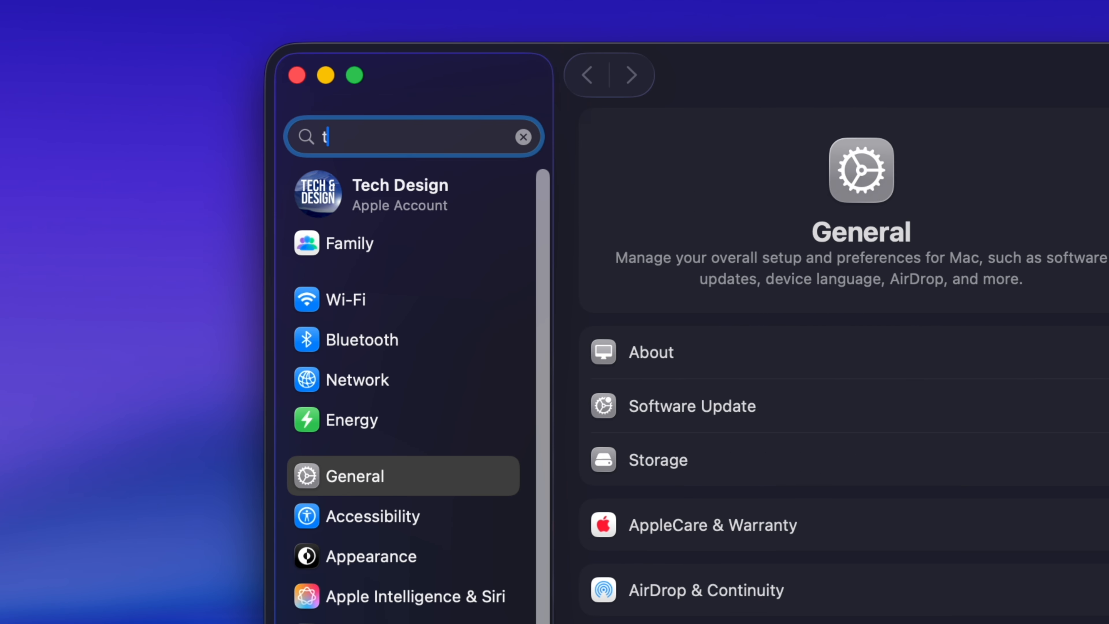
key(super+a)
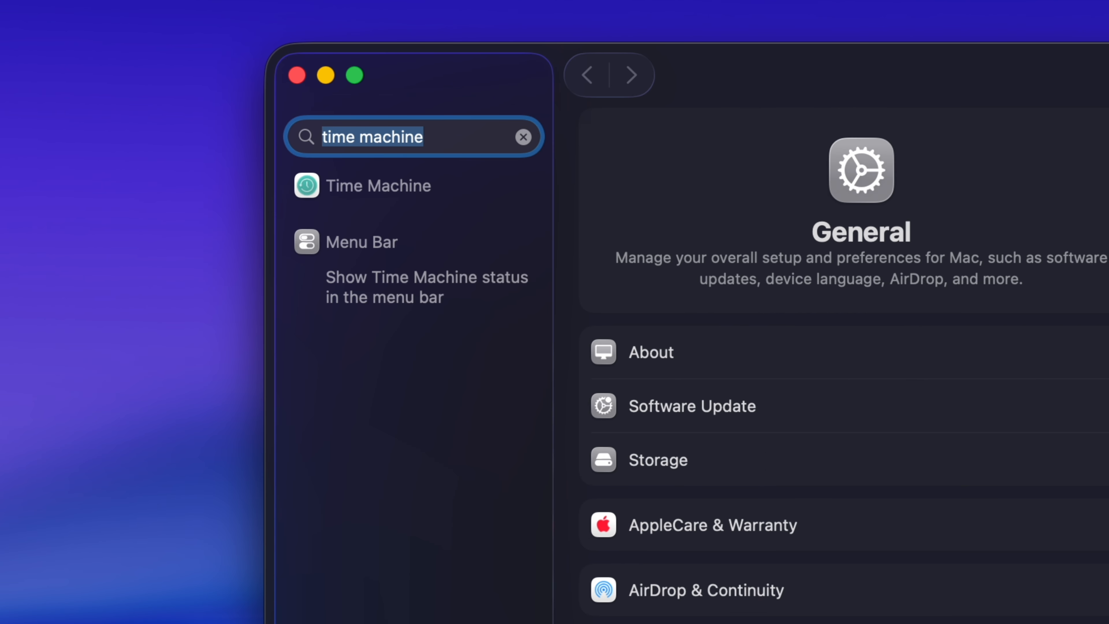
click(453, 178)
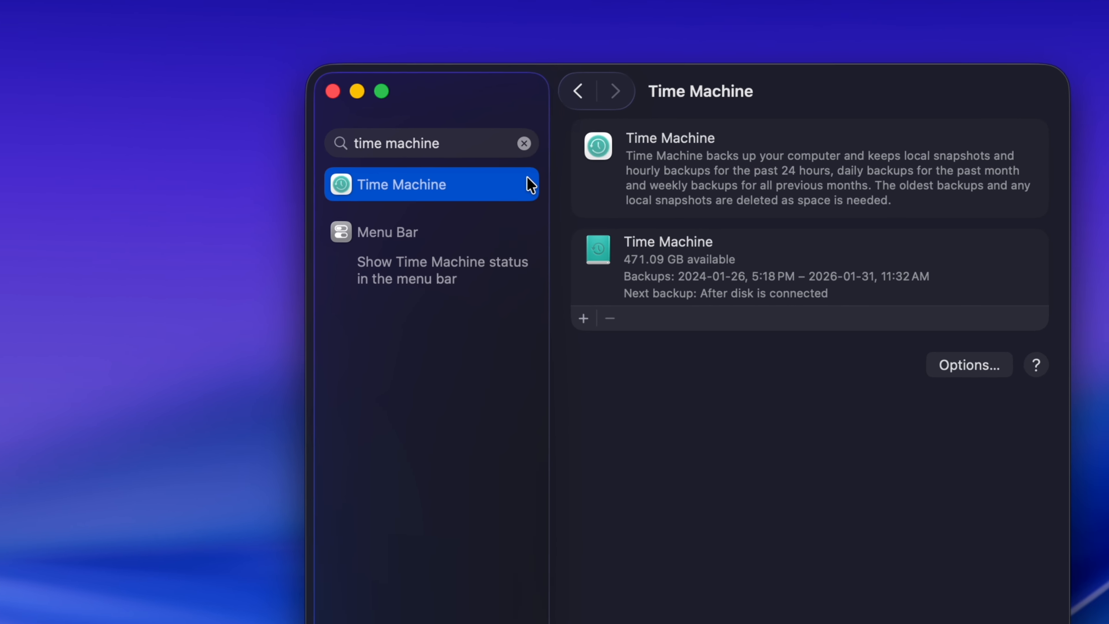
Step: Add the 5.00 TB Time Machine drive as a backup disk, with encryption off and no disk usage limit
drag(804, 104, 602, 344)
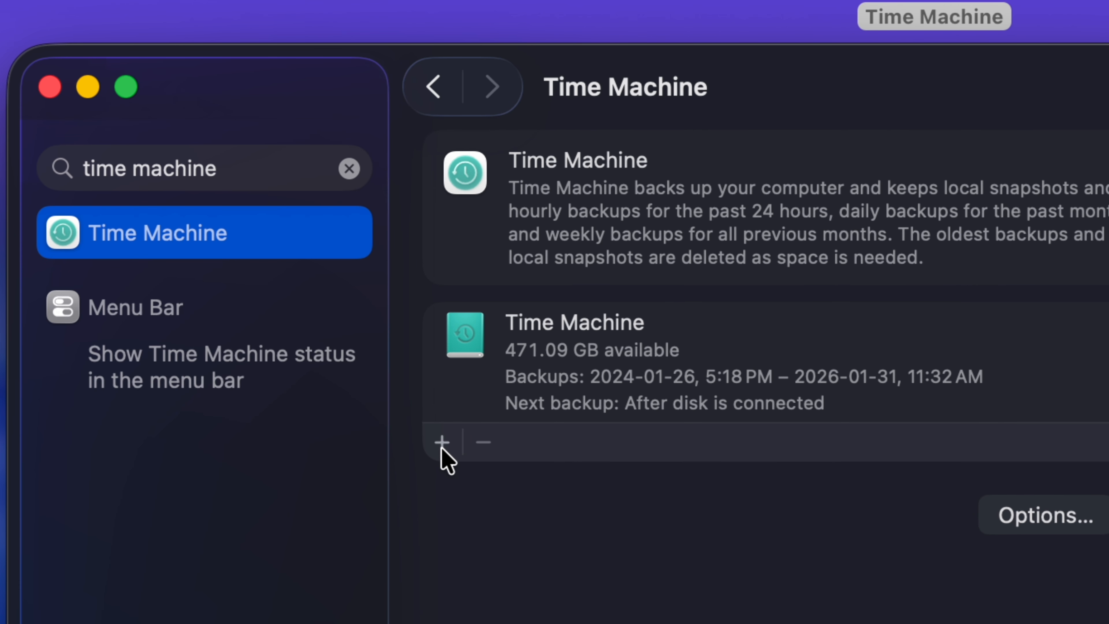
click(457, 462)
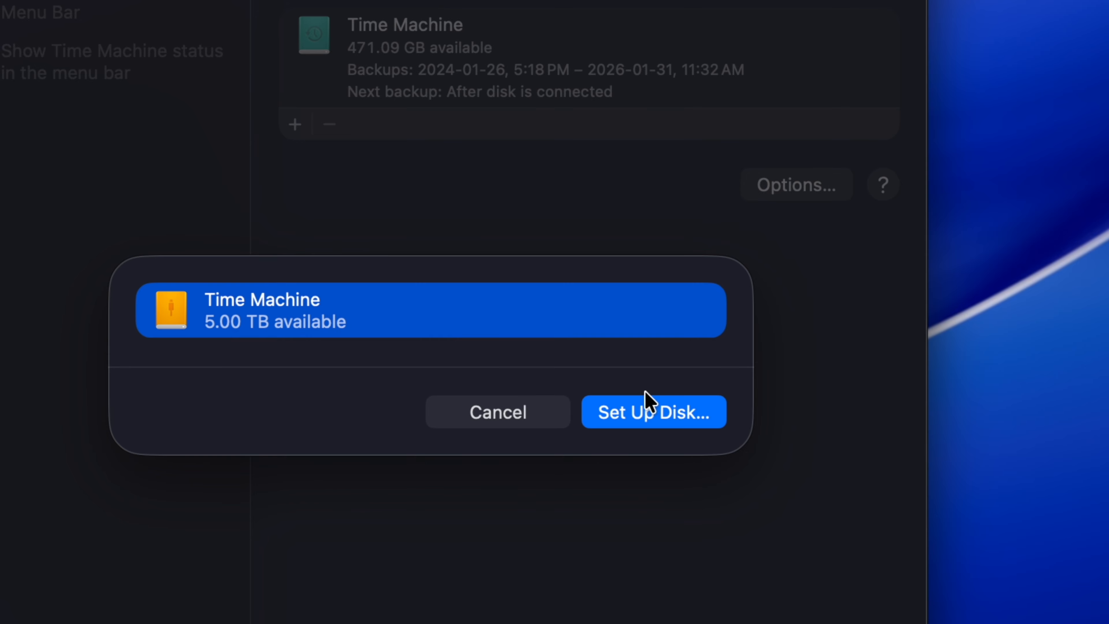
click(662, 417)
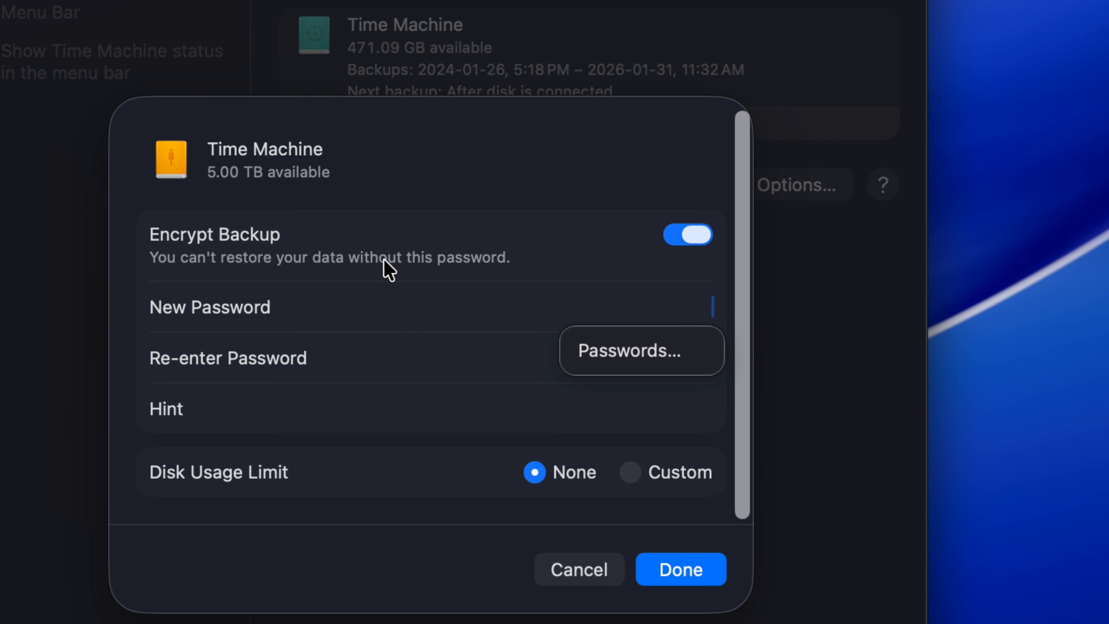
key(Down)
click(690, 234)
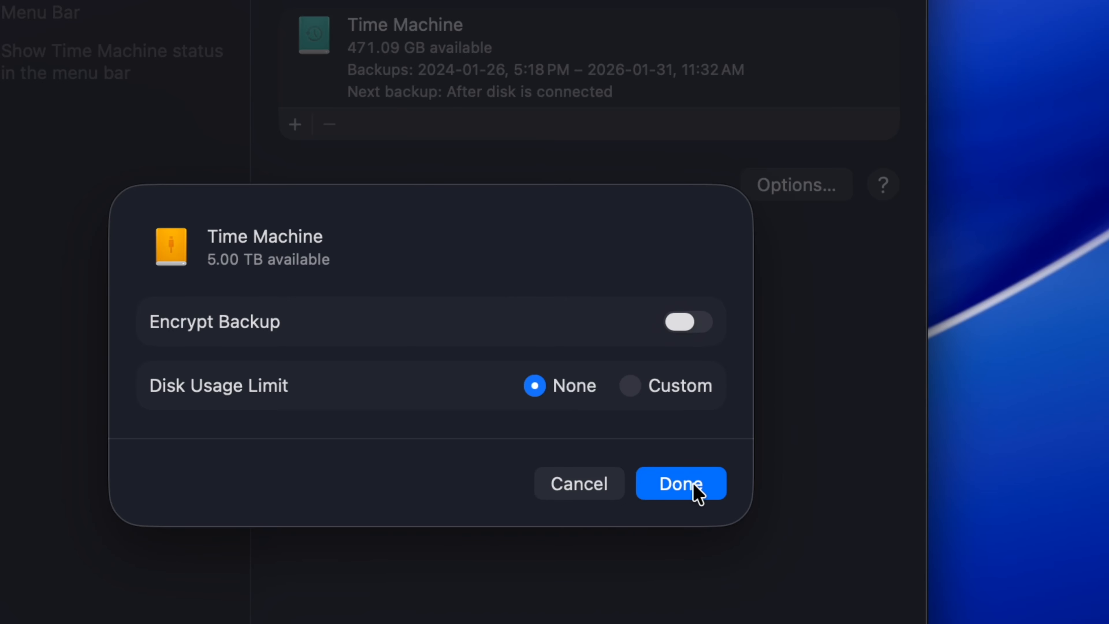
click(689, 496)
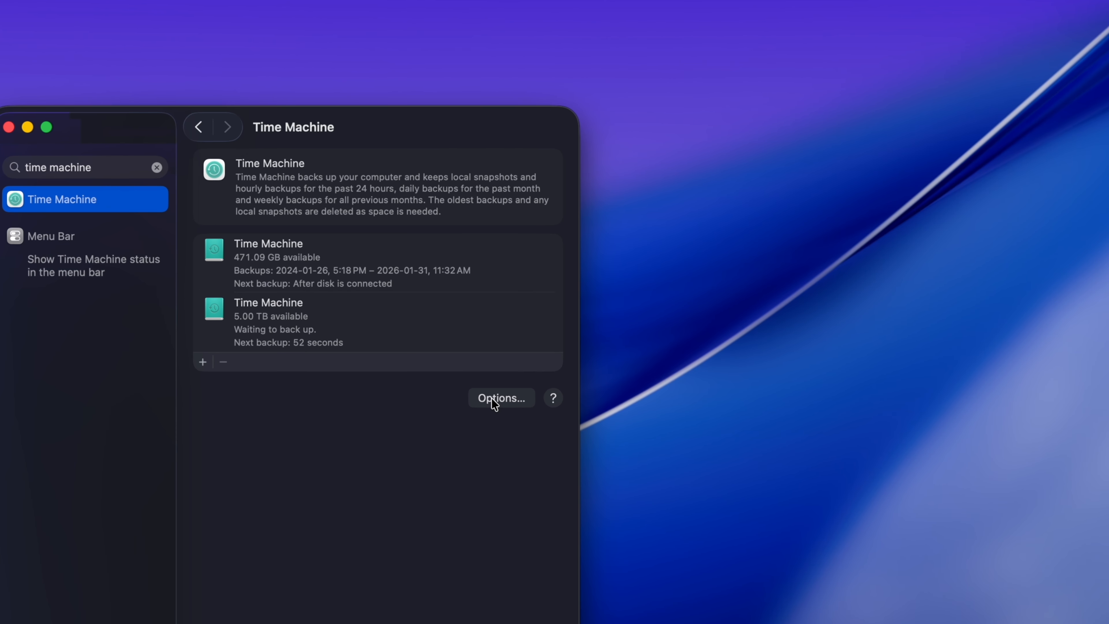
Step: Review the backup frequency choices and the excluded items in the Time Machine options
click(503, 395)
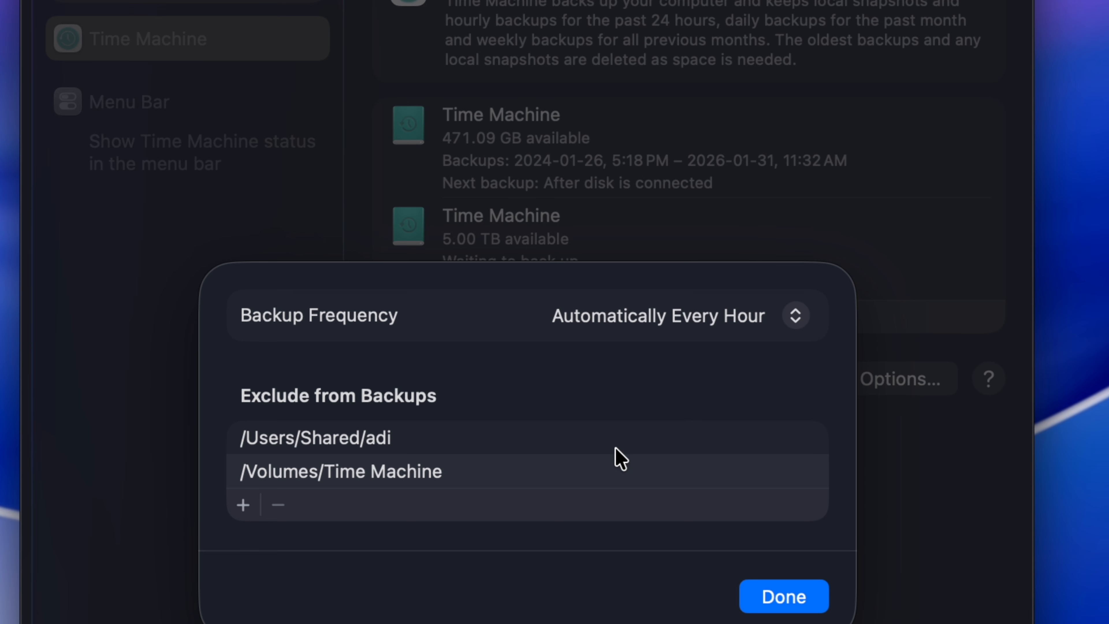
click(784, 323)
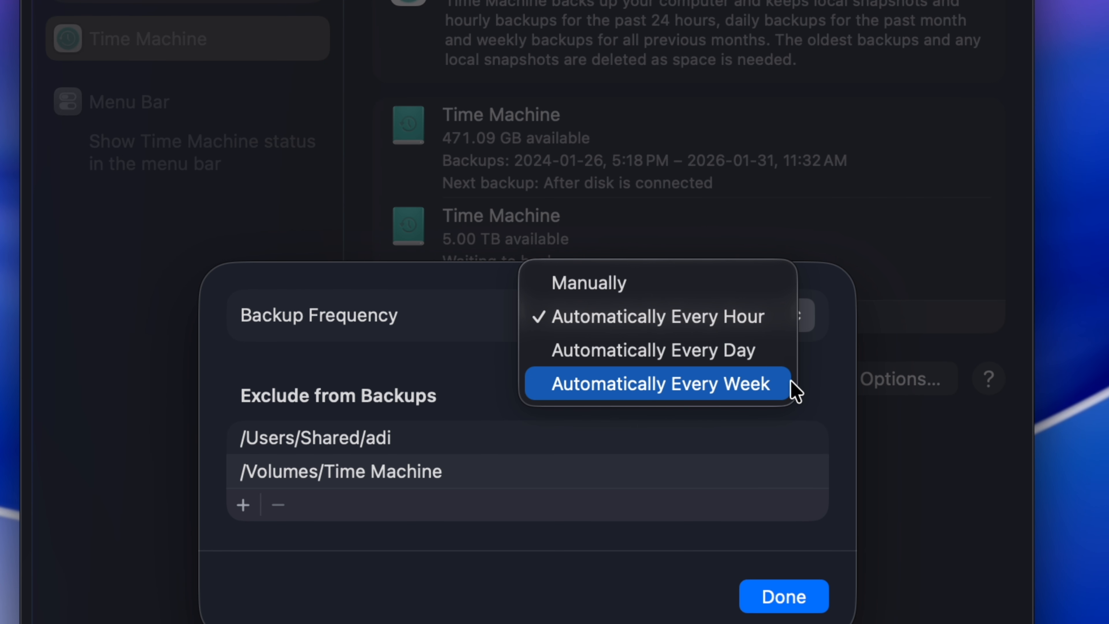
click(822, 389)
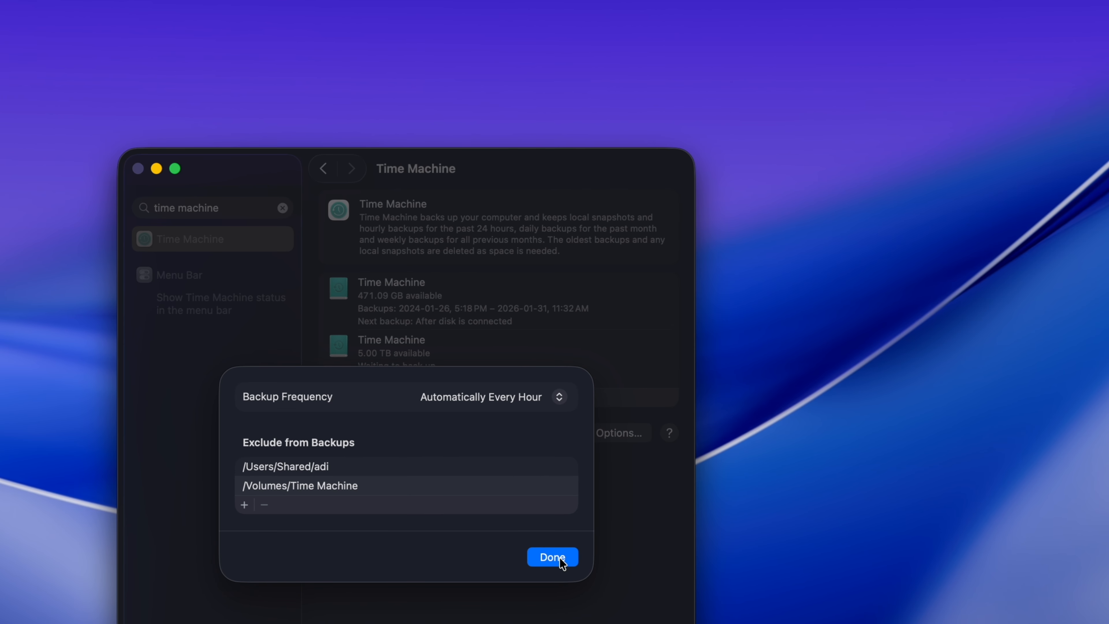
click(560, 559)
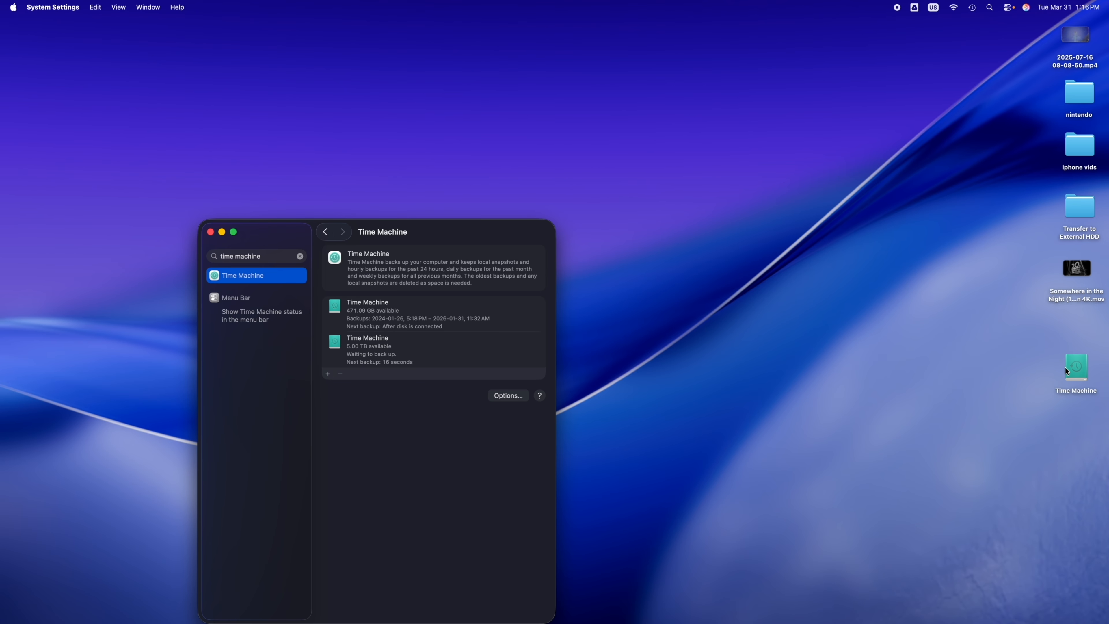
Step: Close System Settings and open the Time Machine drive from the middle of the desktop to check its backups
drag(1064, 367, 520, 155)
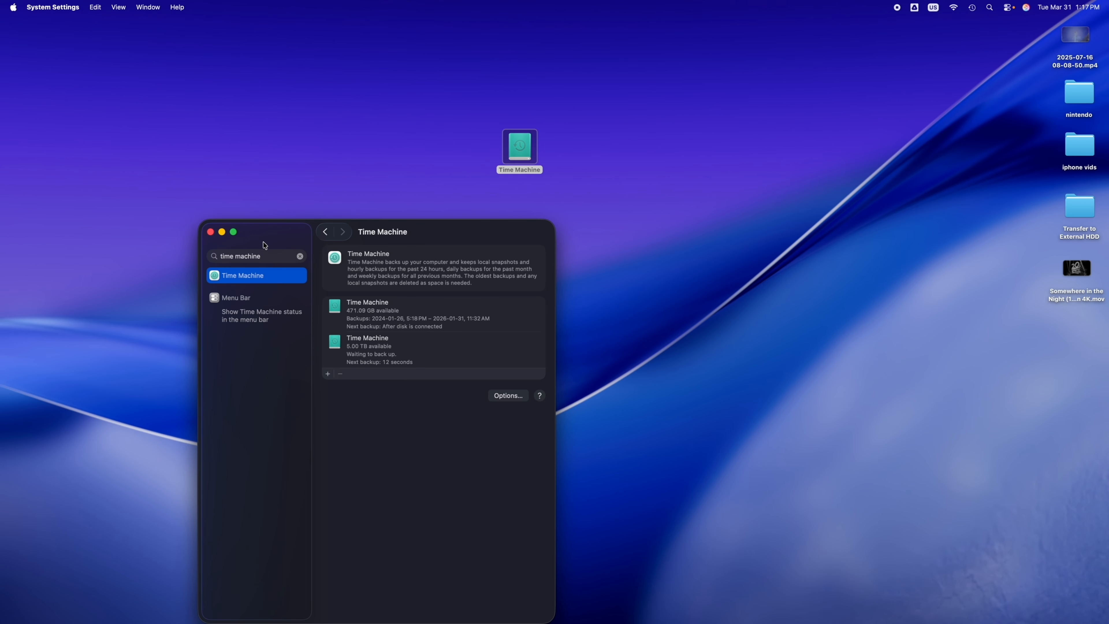
click(211, 234)
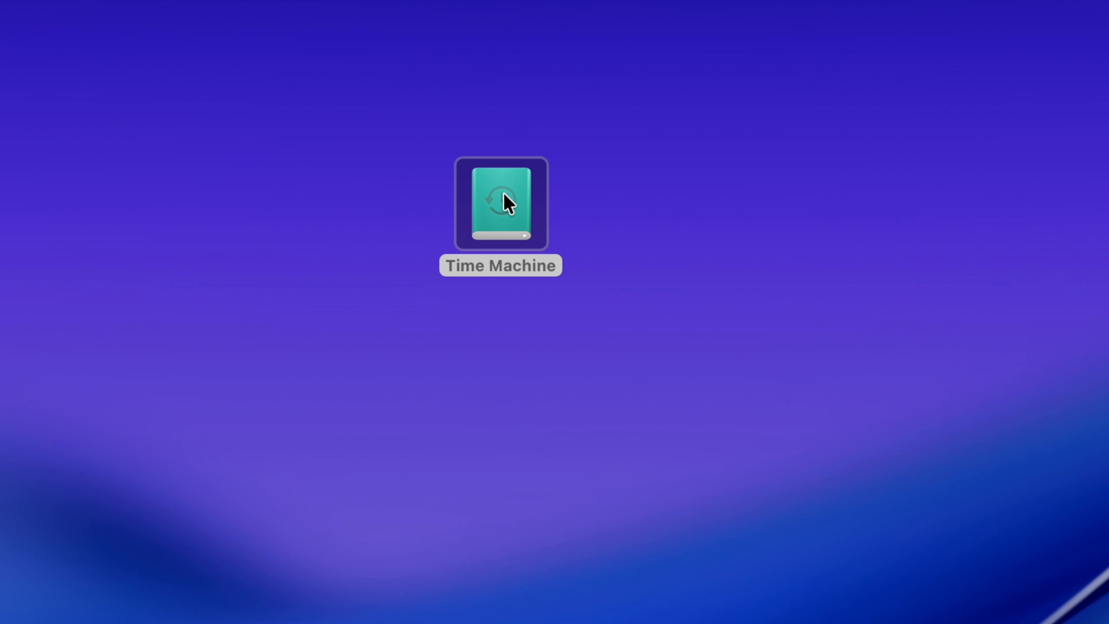
drag(522, 147, 511, 185)
click(564, 300)
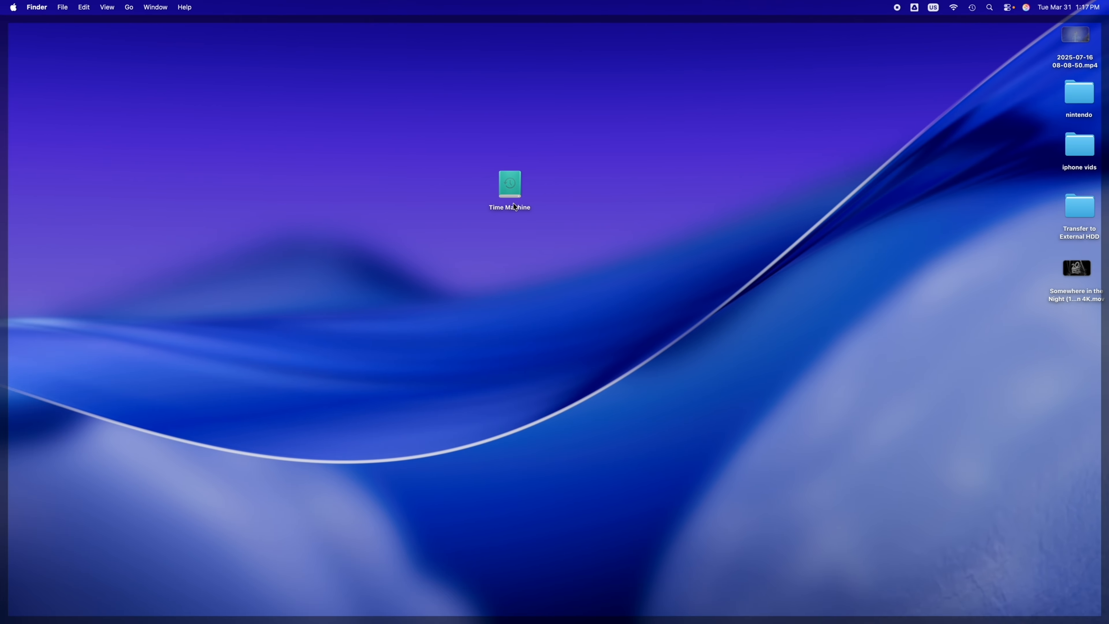
double_click(520, 187)
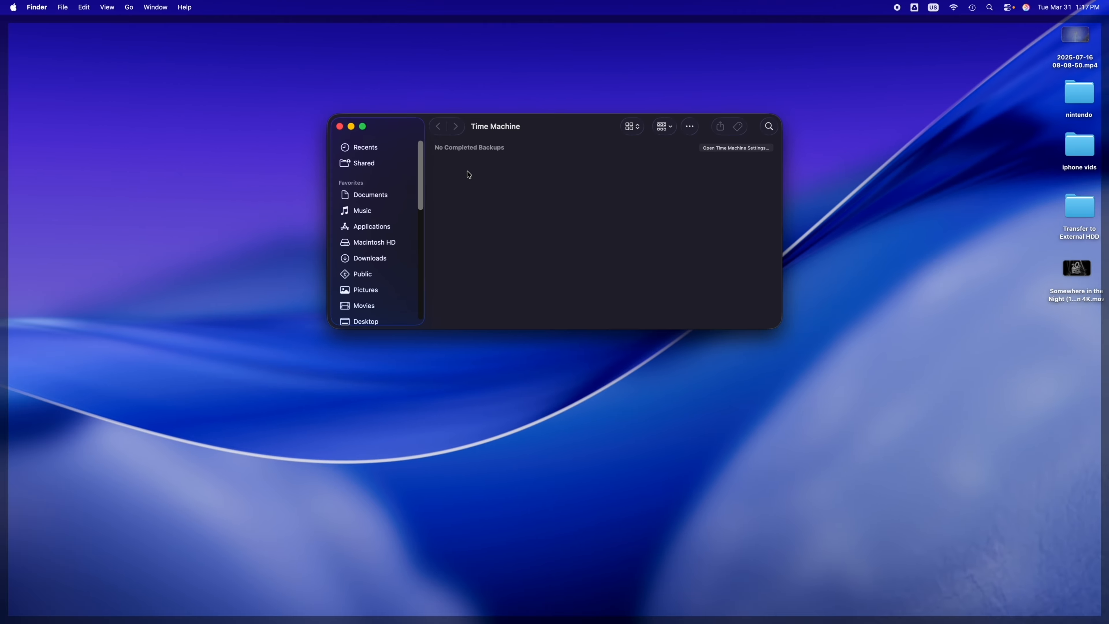
Step: Close the Time Machine drive's window and check the backup progress in the Time Machine status
click(340, 127)
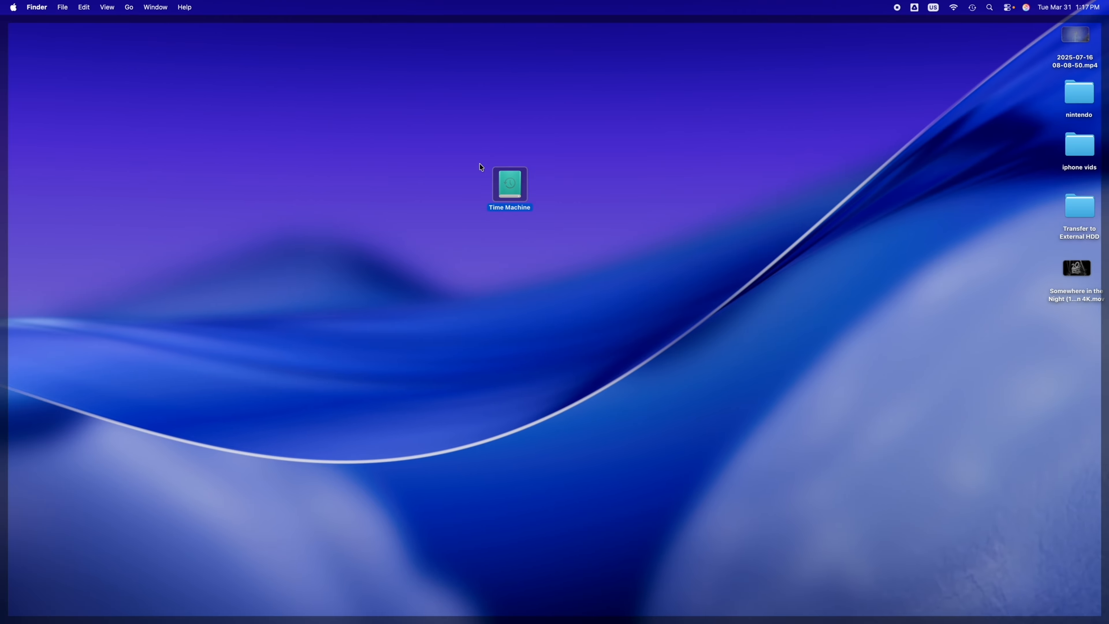
drag(505, 178, 500, 218)
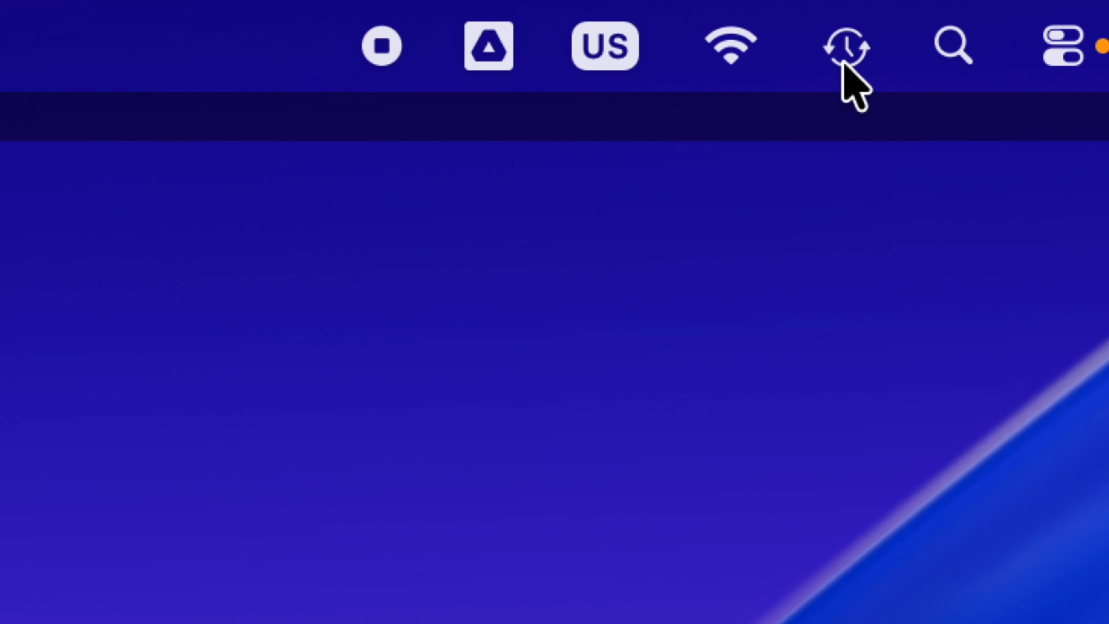
click(844, 61)
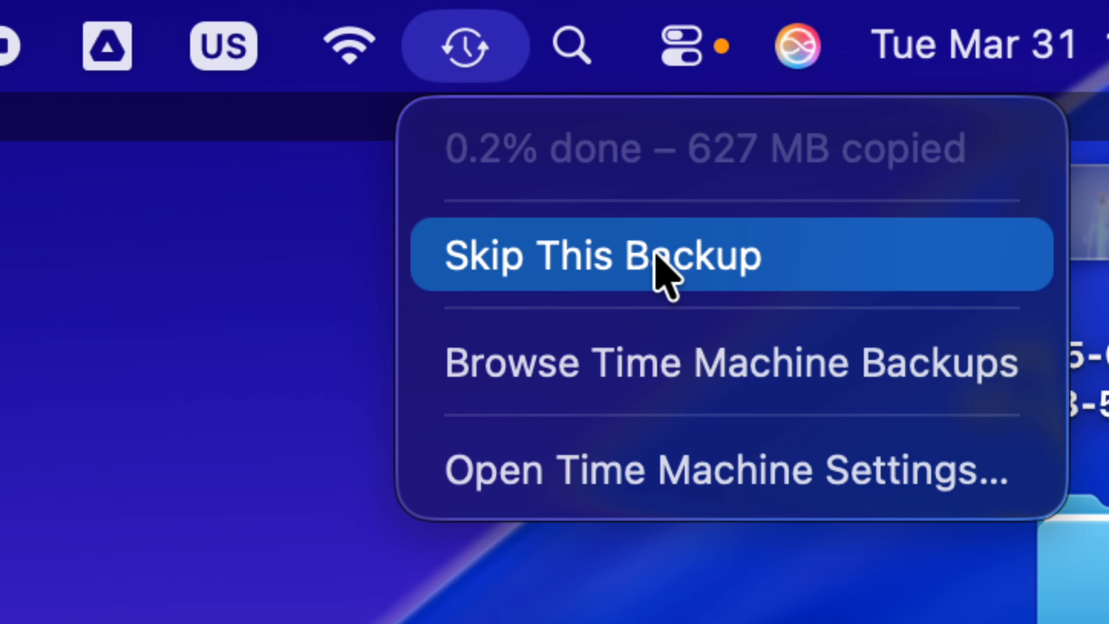
click(231, 286)
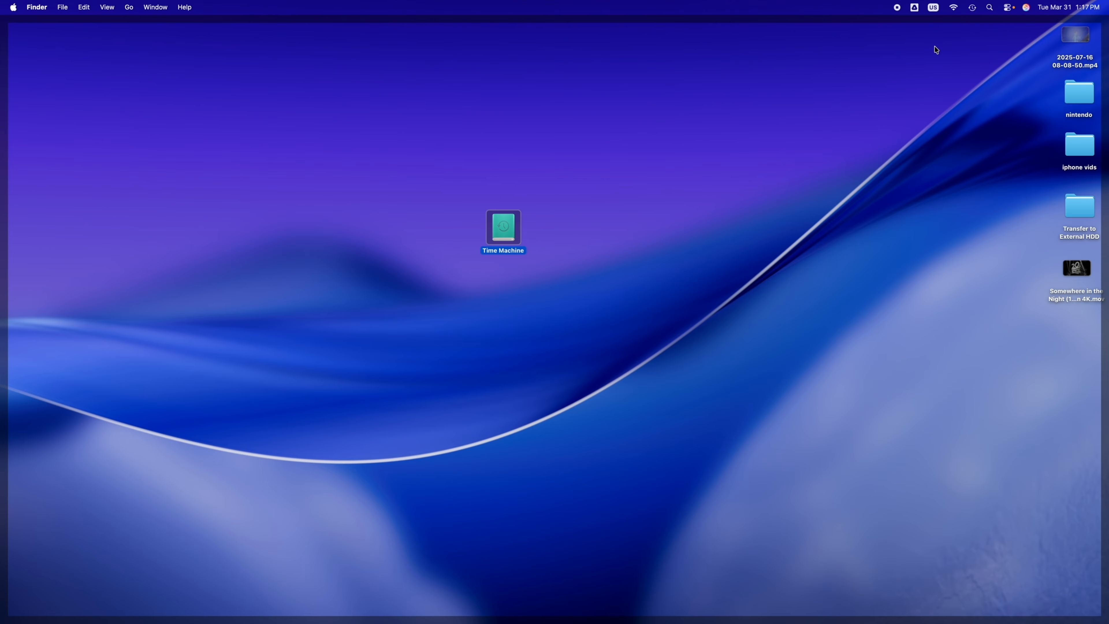
Step: Reopen the Time Machine drive to check its backups, close it, and launch Time Machine through a Spotlight search
double_click(500, 227)
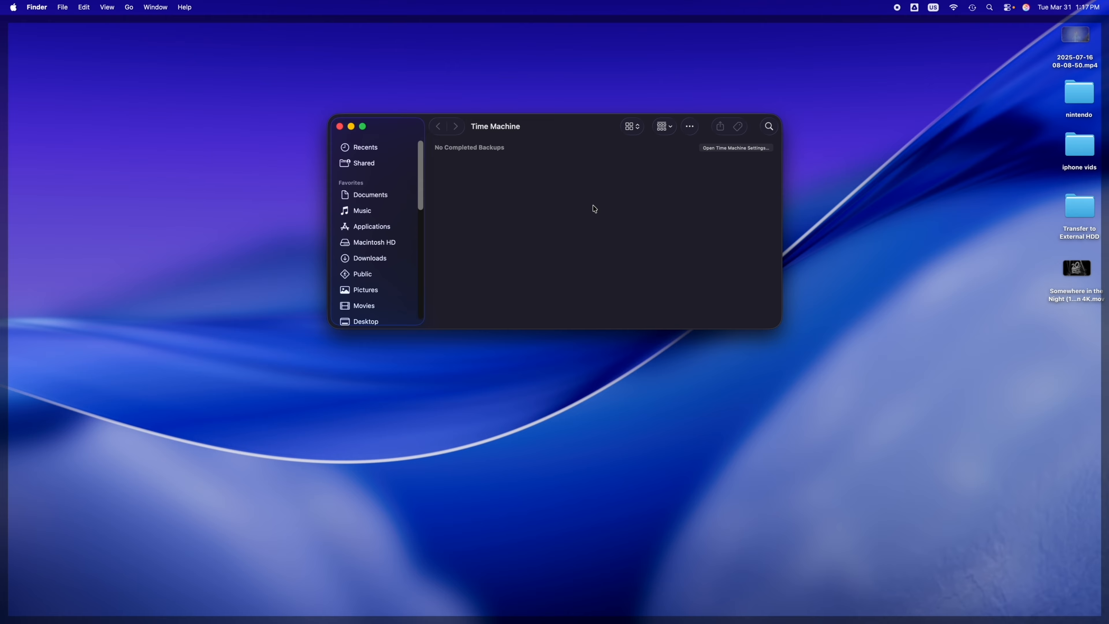
click(339, 127)
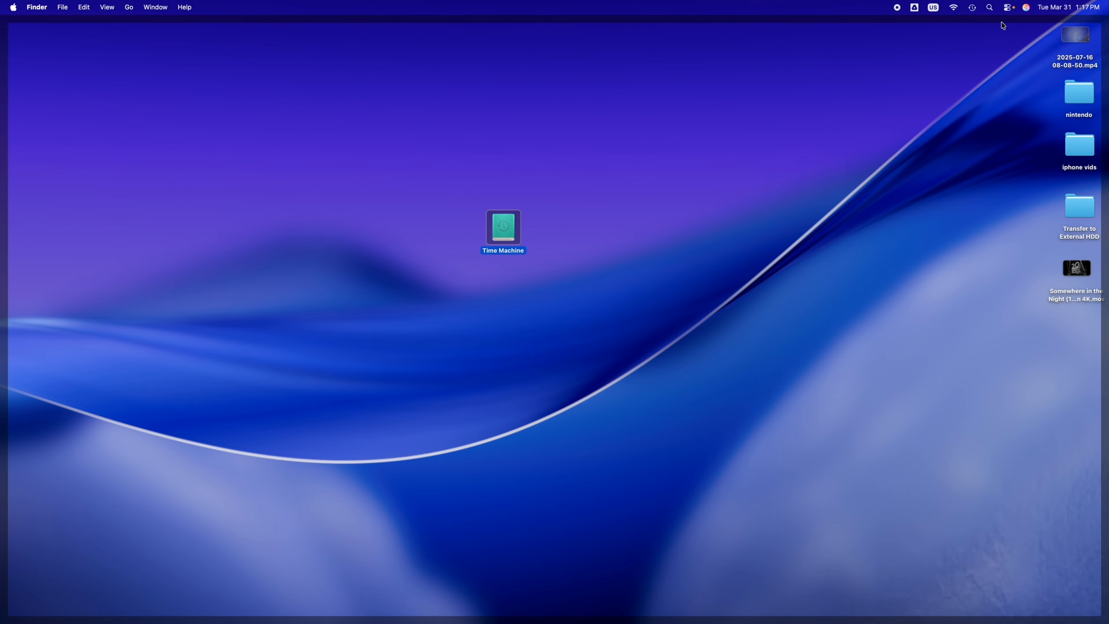
click(990, 7)
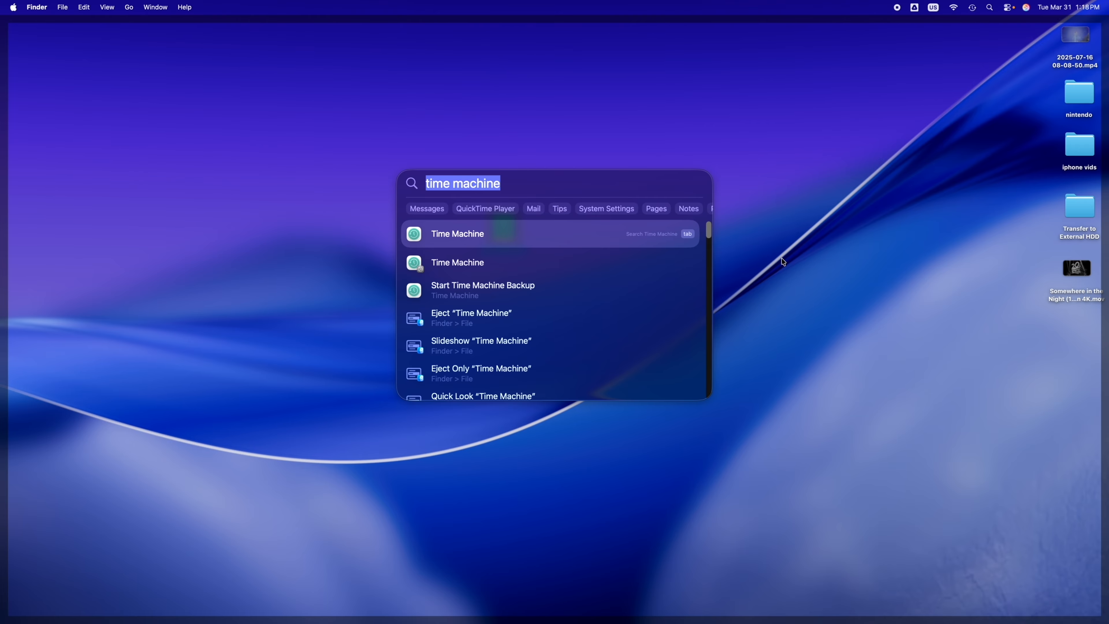
key(Return)
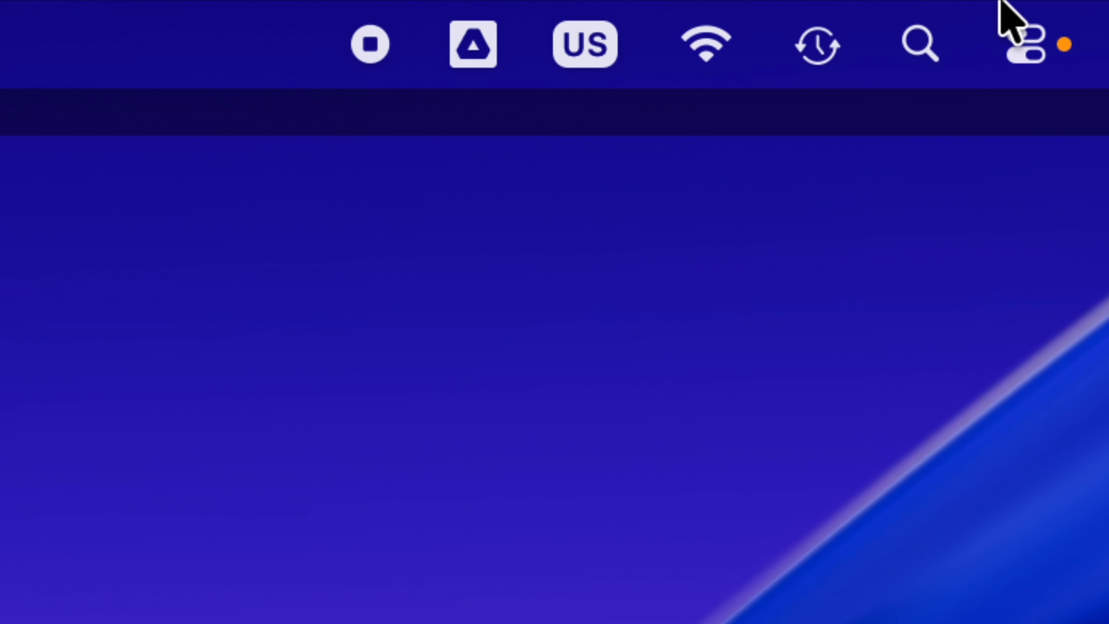
Step: Skip the current Time Machine backup and shift the drive's icon slightly on the desktop
click(821, 45)
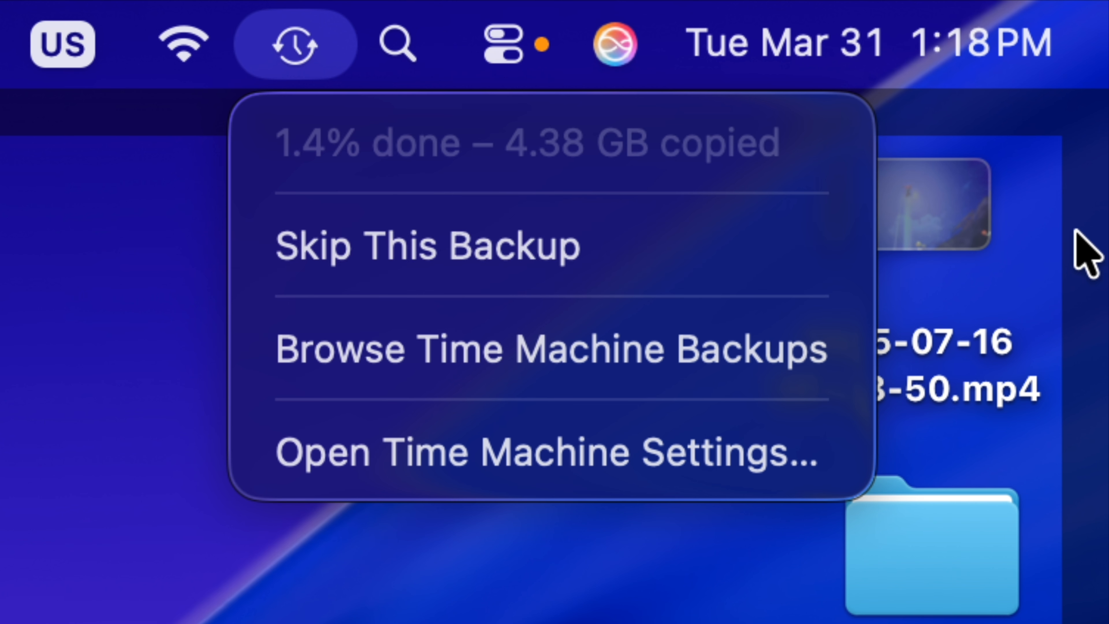
click(555, 240)
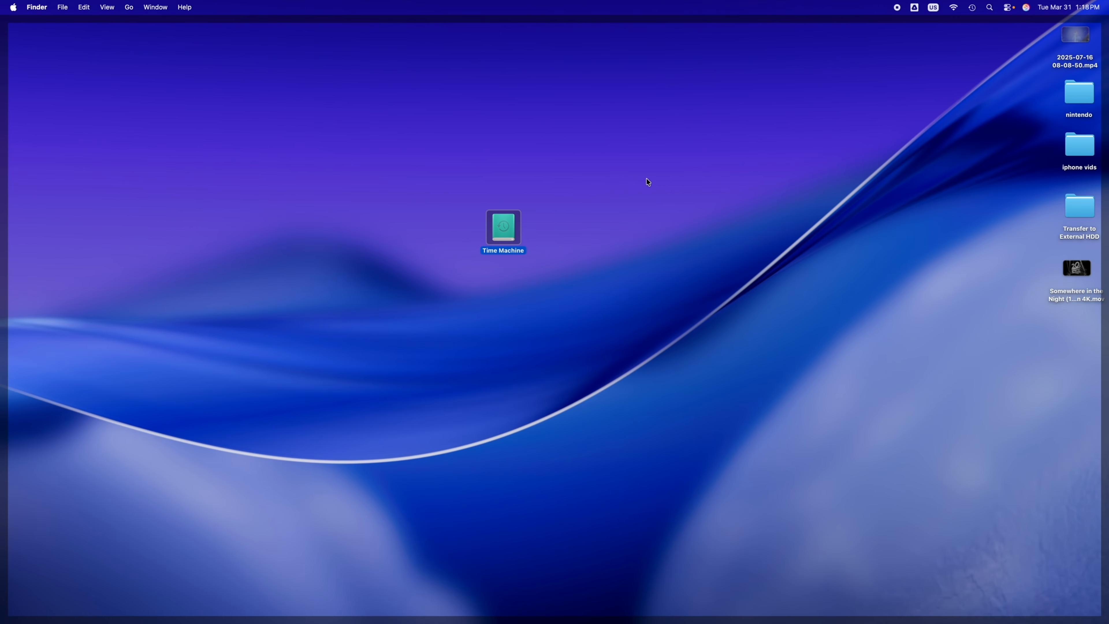
drag(502, 235, 474, 238)
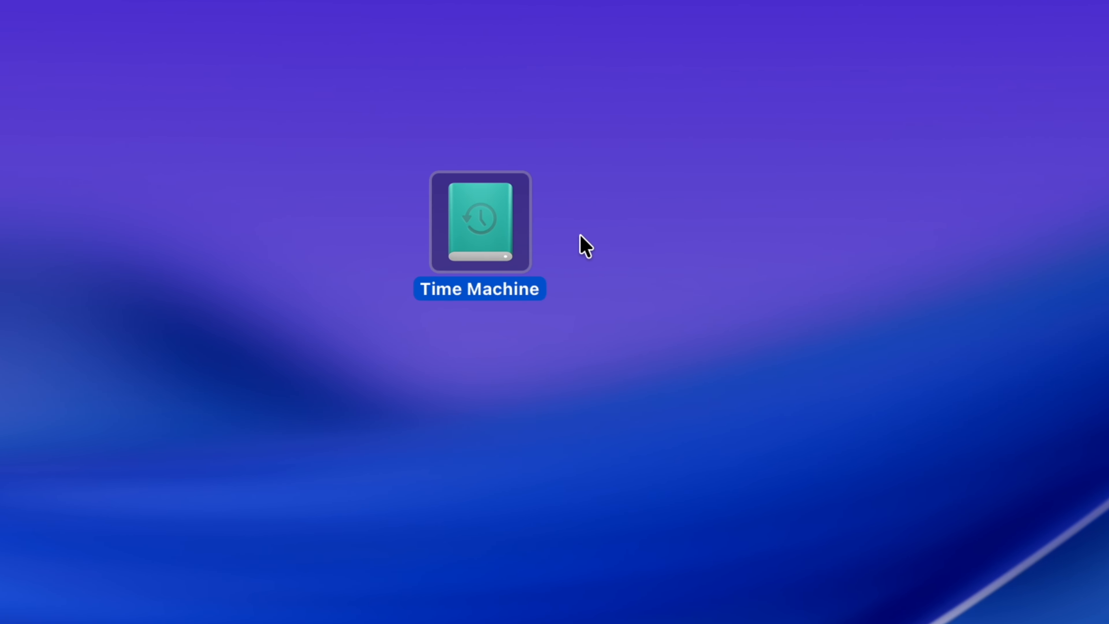
click(592, 236)
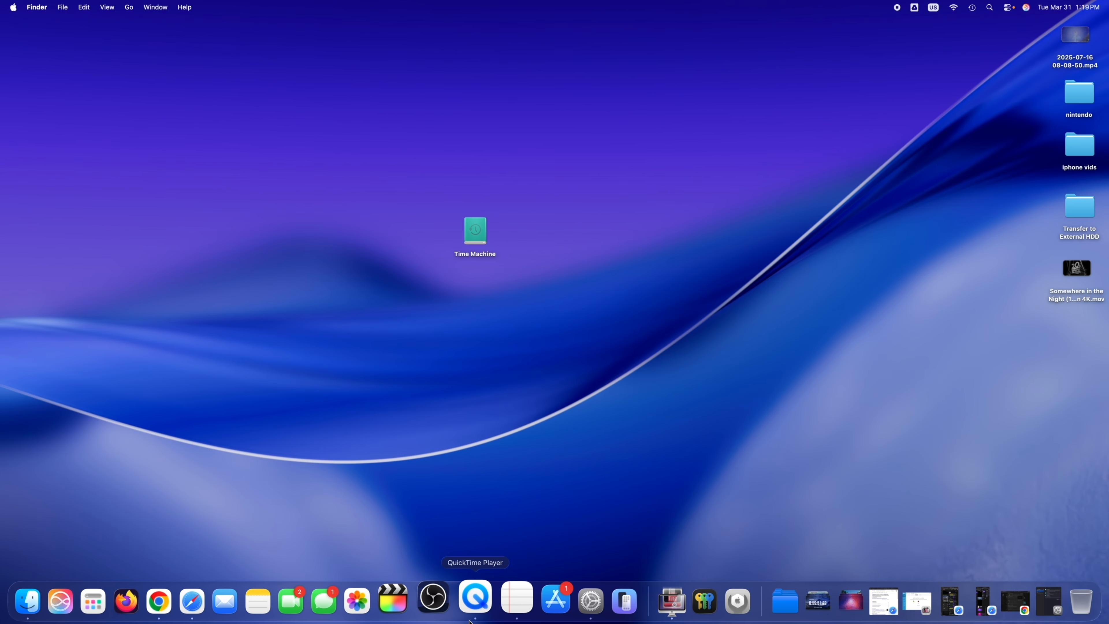
Step: Remove the 5.00 TB Time Machine disk from the backup destinations in System Settings and close the settings
click(569, 595)
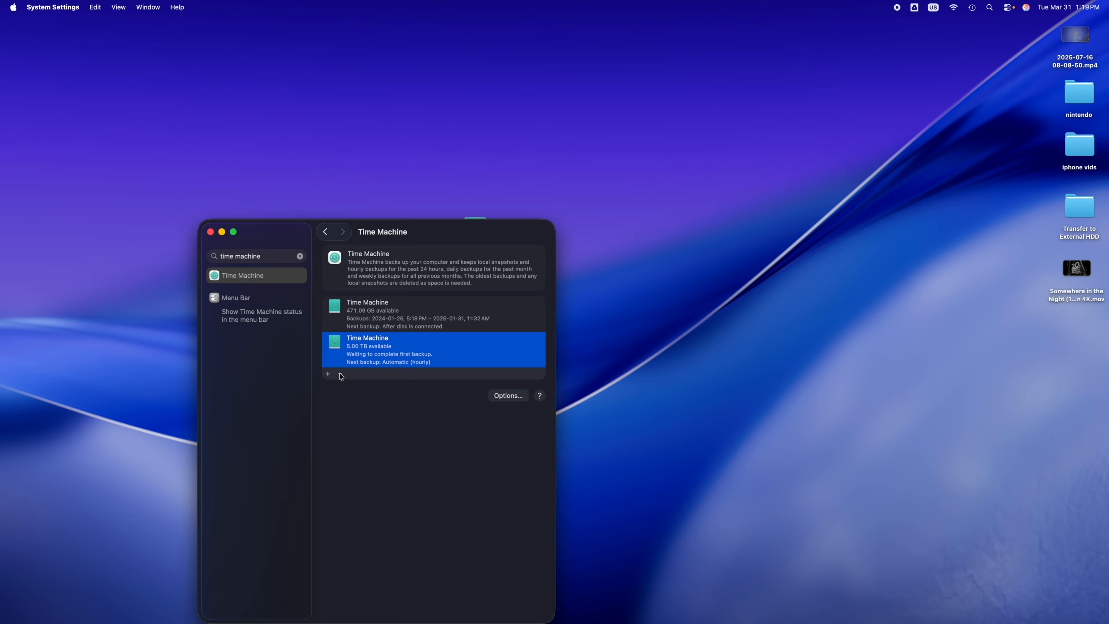
click(339, 374)
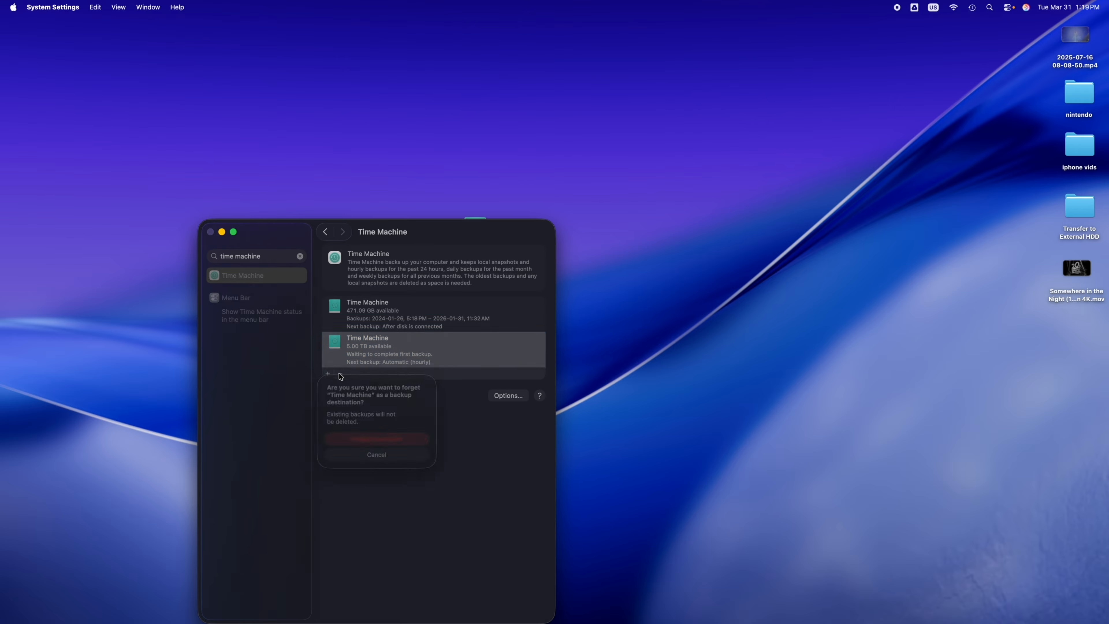
click(370, 440)
click(209, 232)
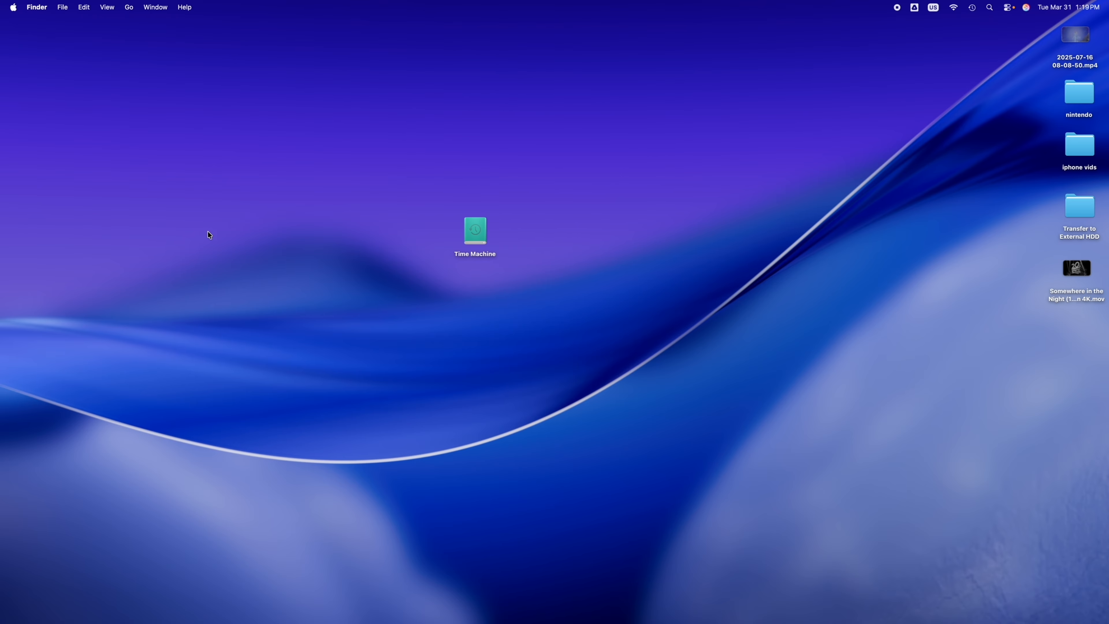
Step: Switch to Disk Utility and select the external WD Elements disk at its top level
mouse_move(547, 622)
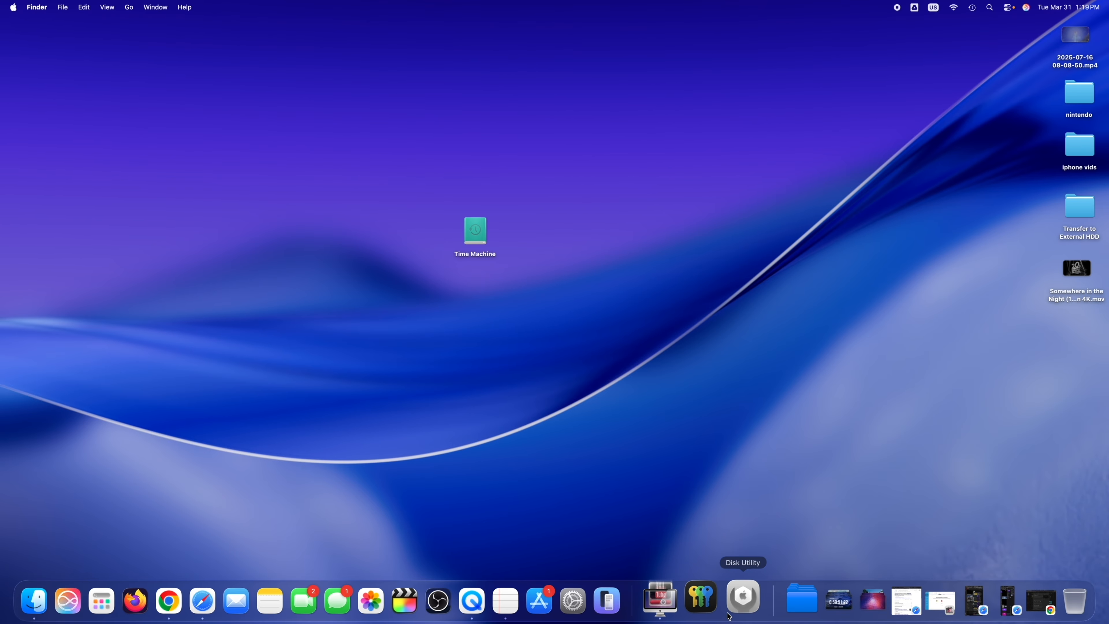
click(749, 615)
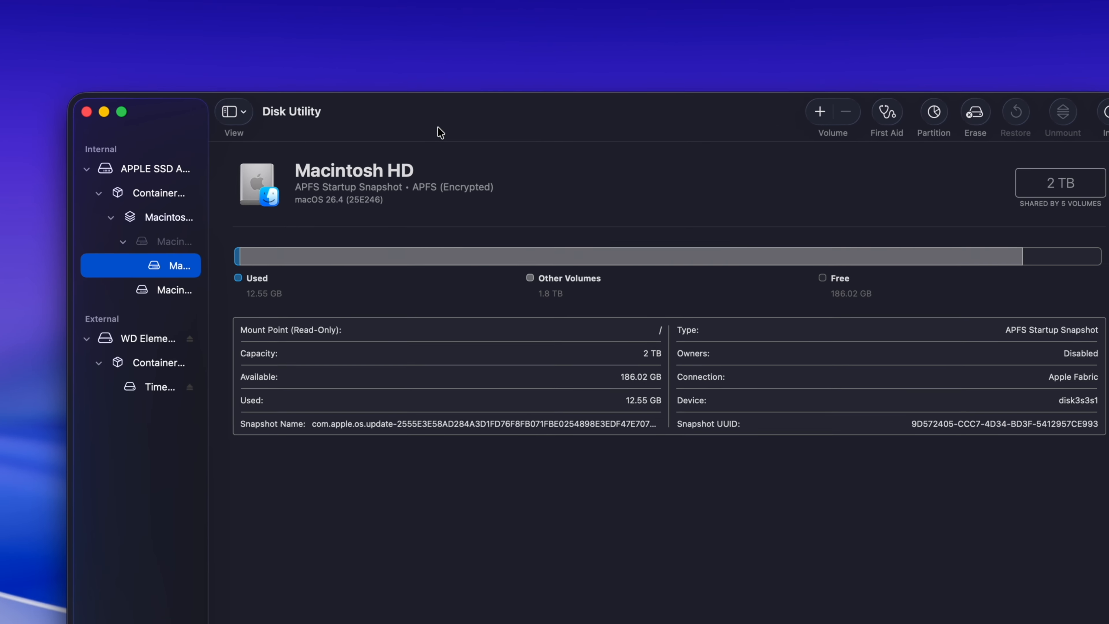
drag(590, 122, 549, 122)
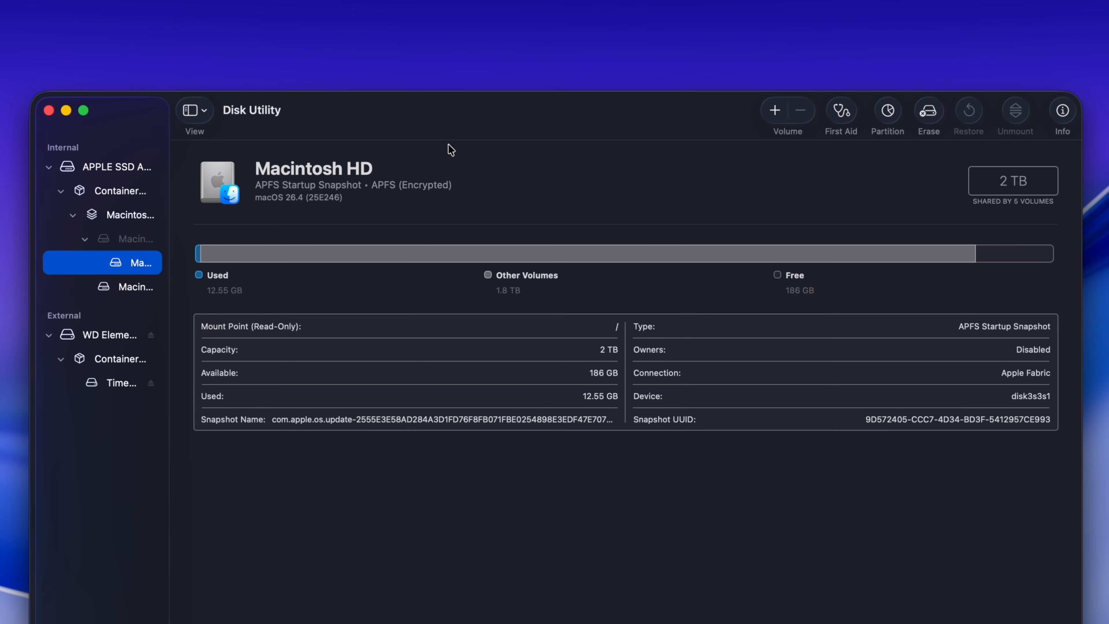
click(110, 336)
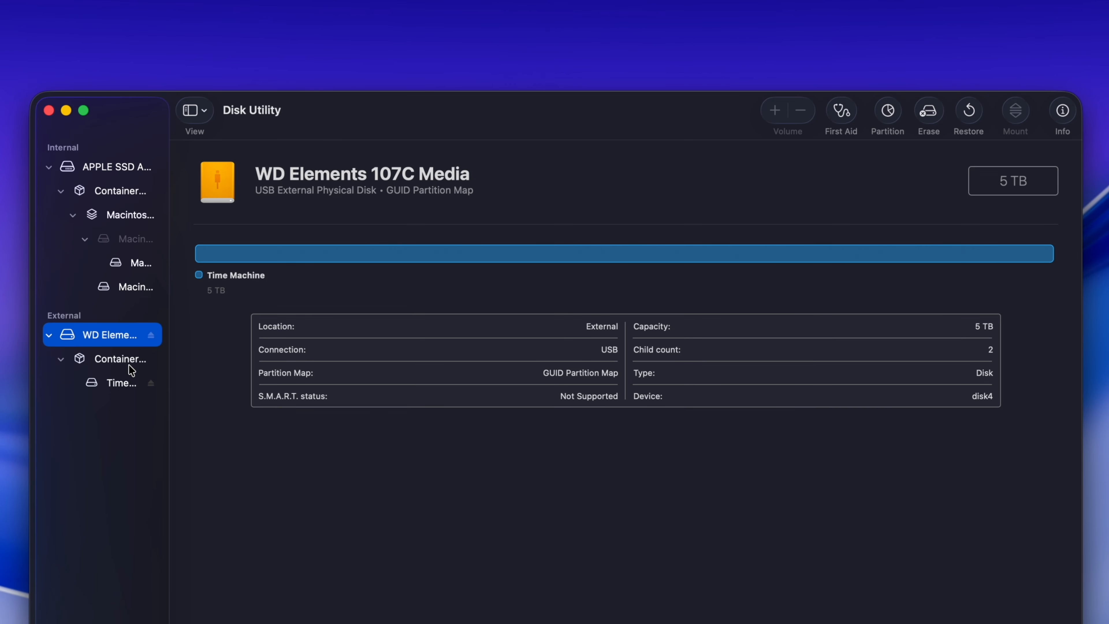
drag(675, 112, 666, 102)
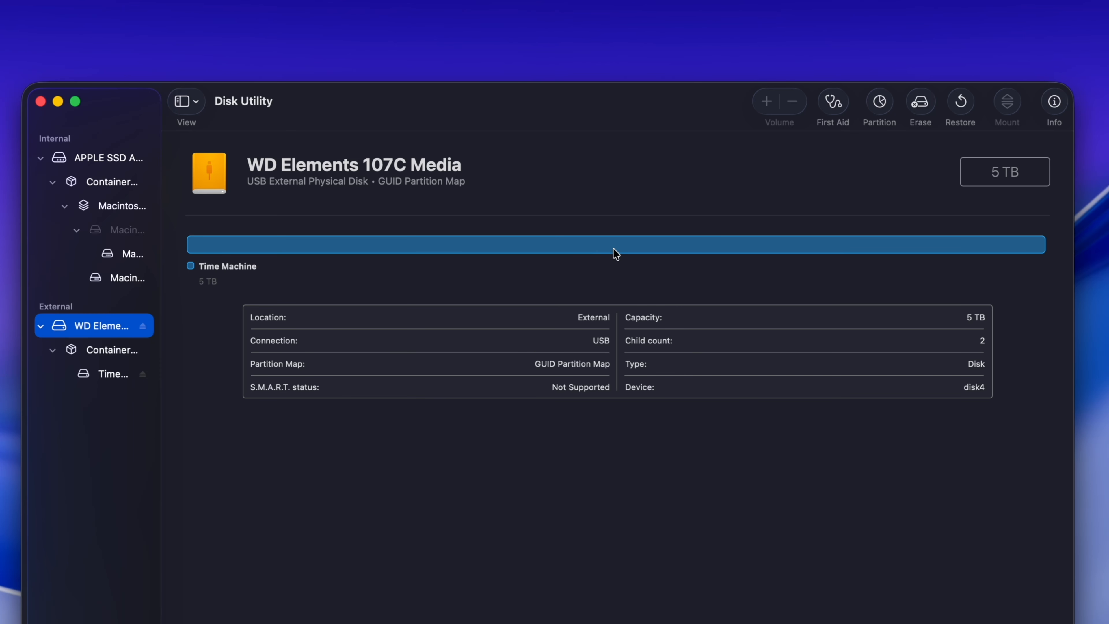
Step: Start erasing the WD Elements disk, naming it Back Up and choosing the ExFAT format
click(921, 102)
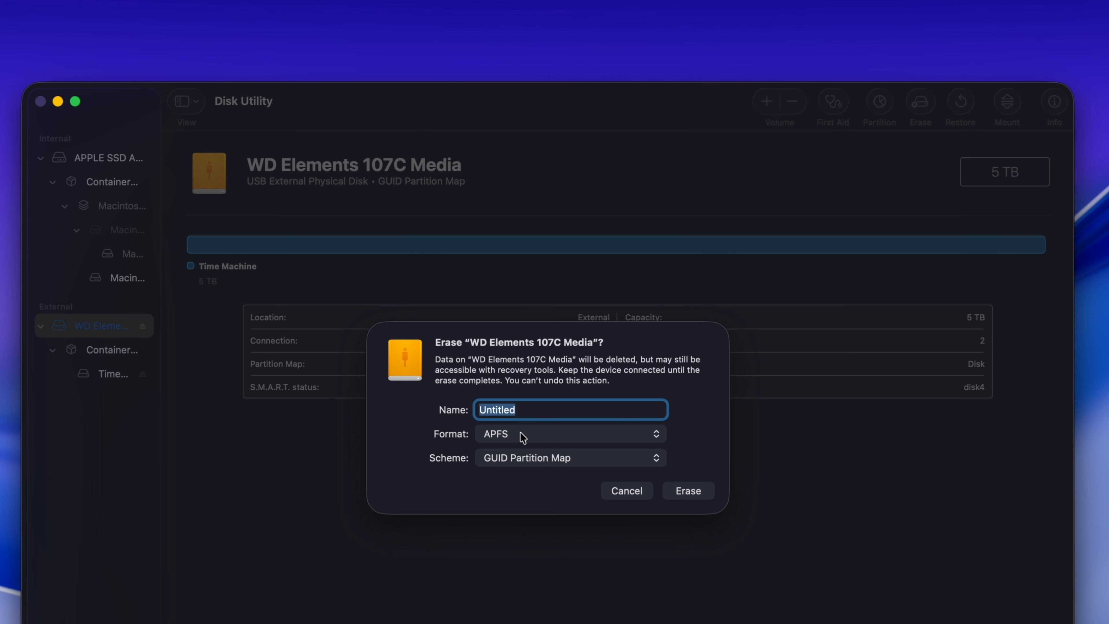
click(553, 410)
double_click(553, 409)
text(Back UP)
key(BackSpace)
text(p)
click(647, 437)
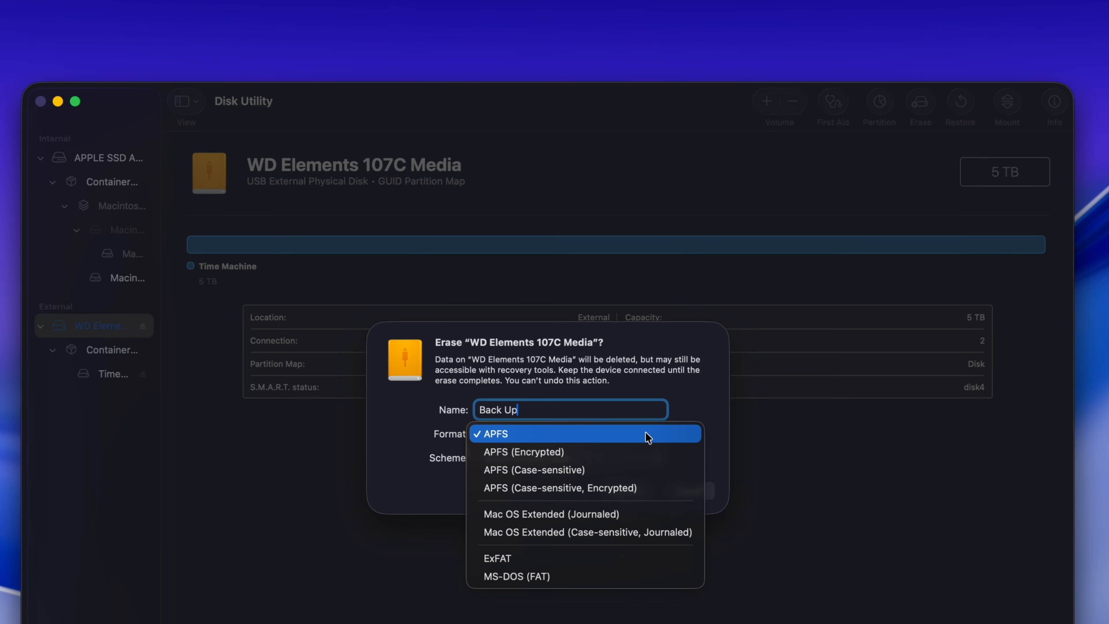
click(541, 559)
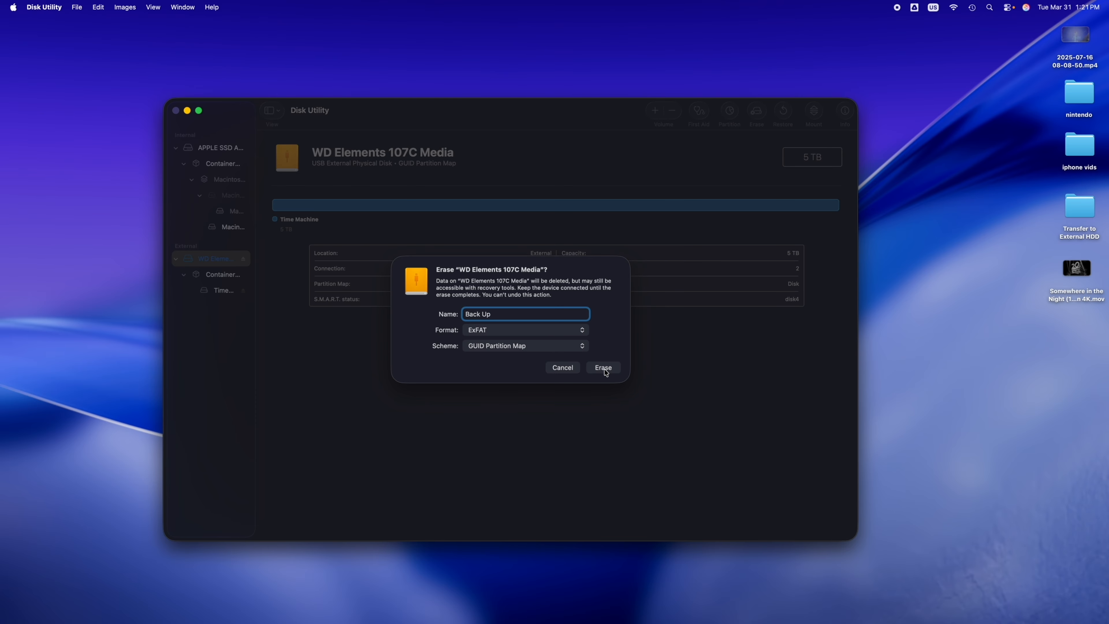
Step: Change the erase format to APFS, erase the WD Elements disk and close the finished report
click(580, 330)
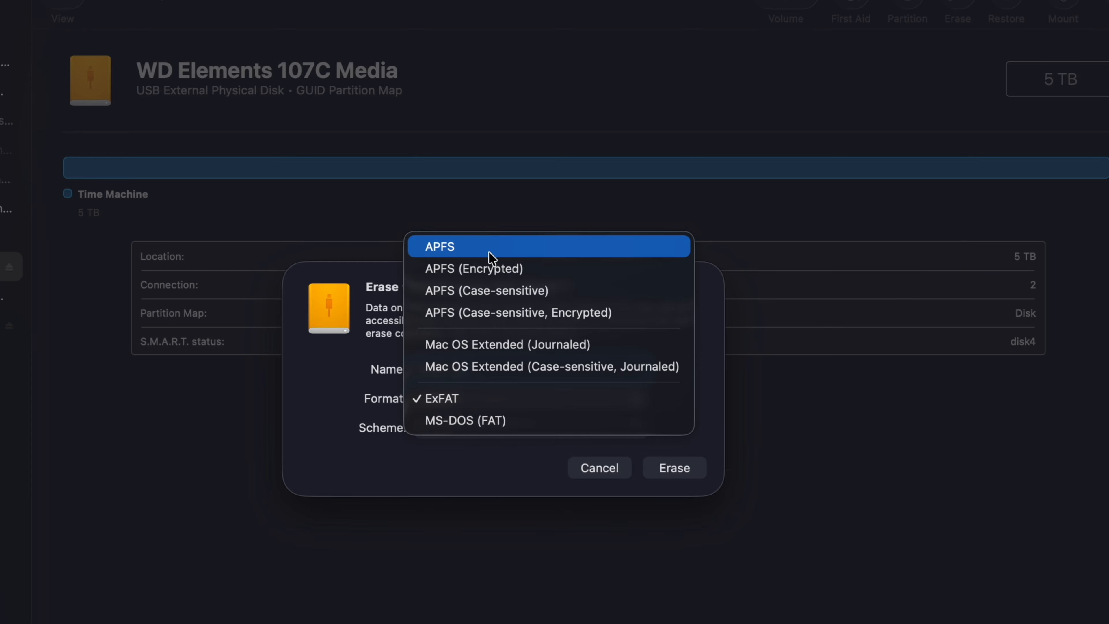
click(489, 252)
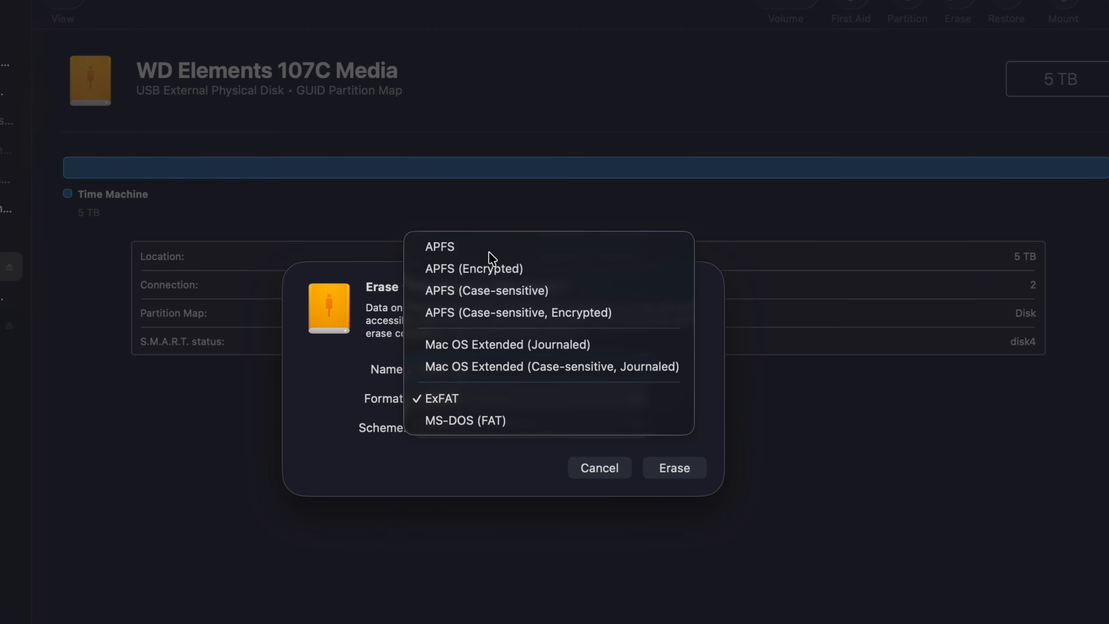
click(672, 470)
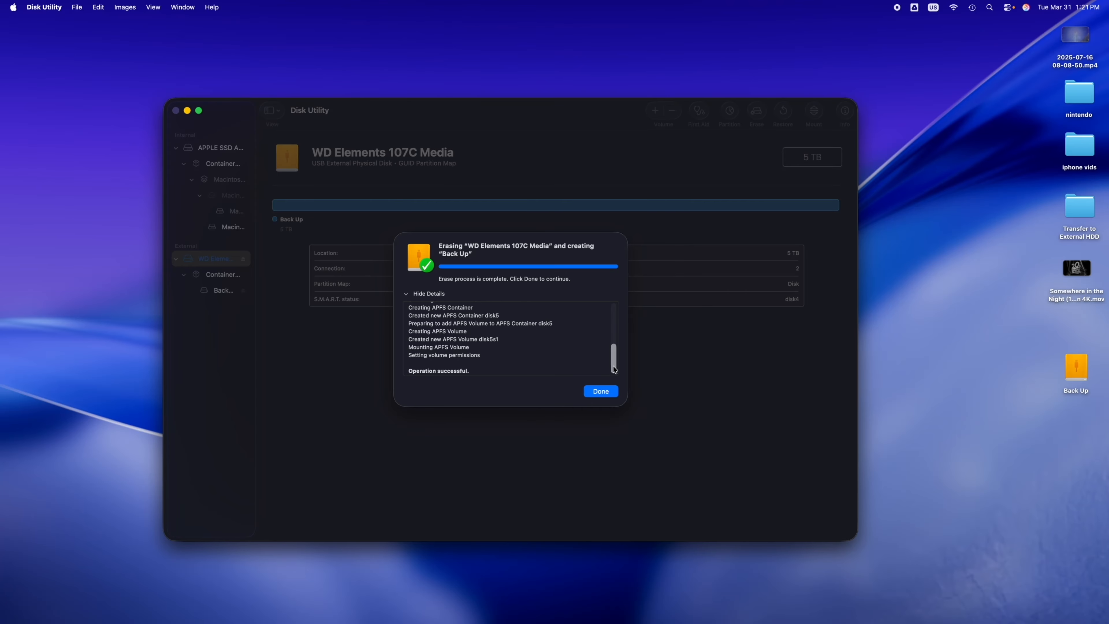
mouse_move(613, 367)
mouse_down()
mouse_move(614, 325)
mouse_move(614, 384)
mouse_up()
click(604, 390)
Step: Move the Disk Utility window down and place the Back Up drive's icon above it on the desktop
drag(538, 113, 553, 161)
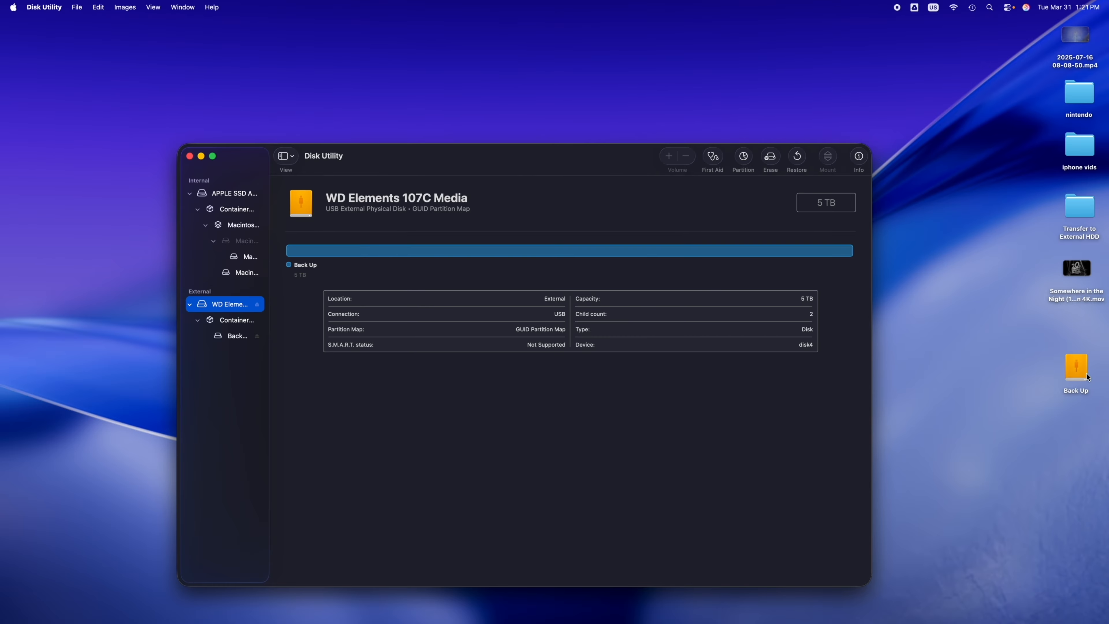
drag(1076, 369, 545, 73)
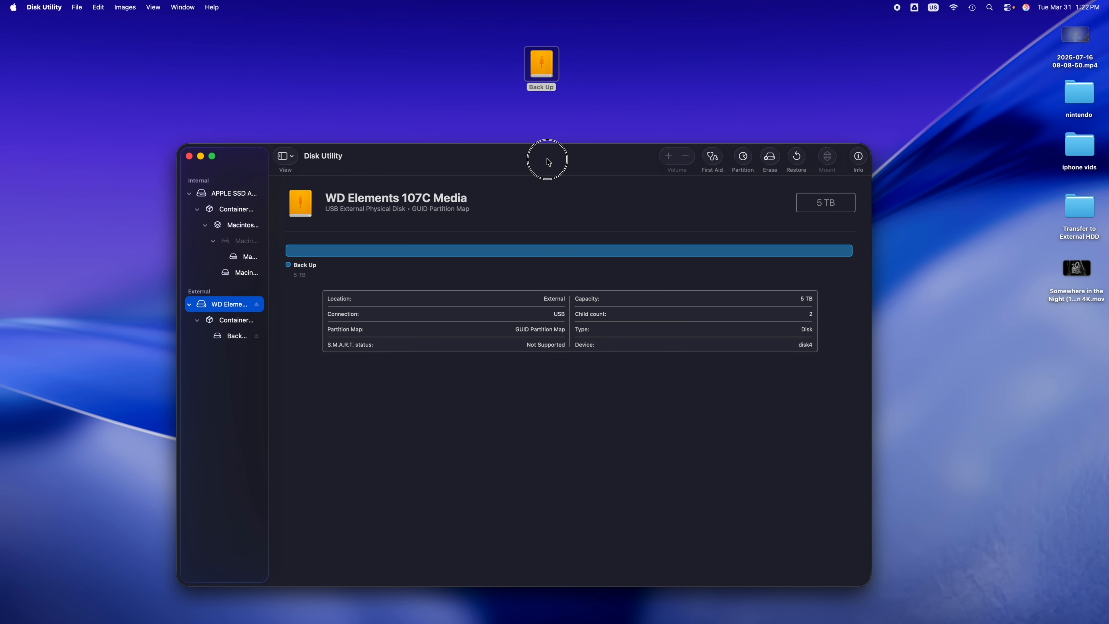
drag(549, 162, 516, 155)
drag(541, 79, 492, 103)
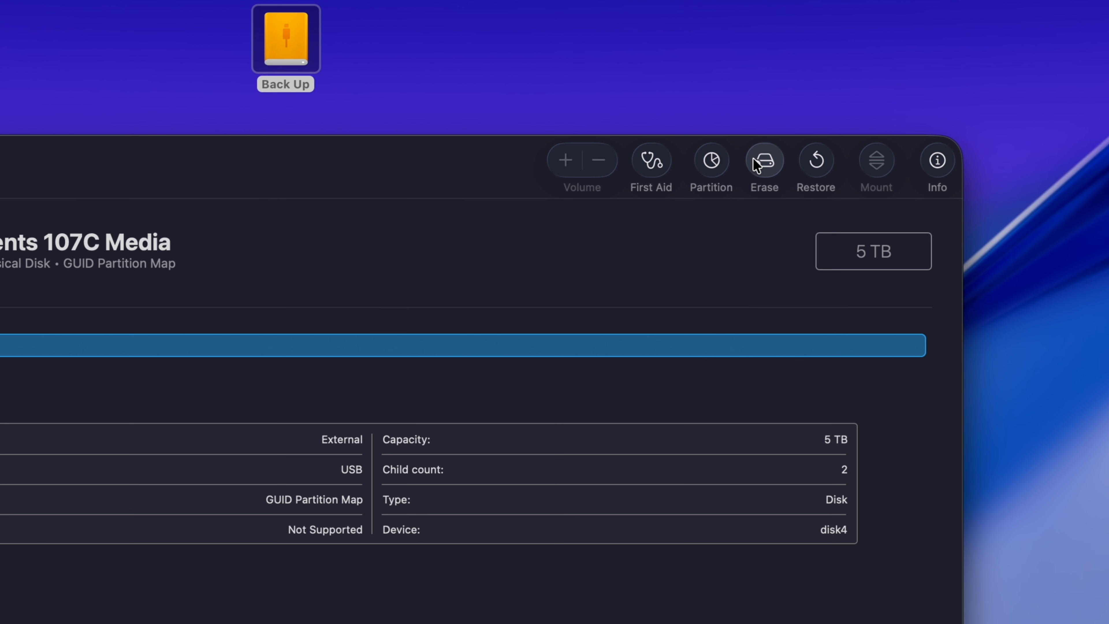
Step: Start partitioning the WD Elements disk, add two APFS partitions and resize the Back Up partition to 1 TB
click(714, 168)
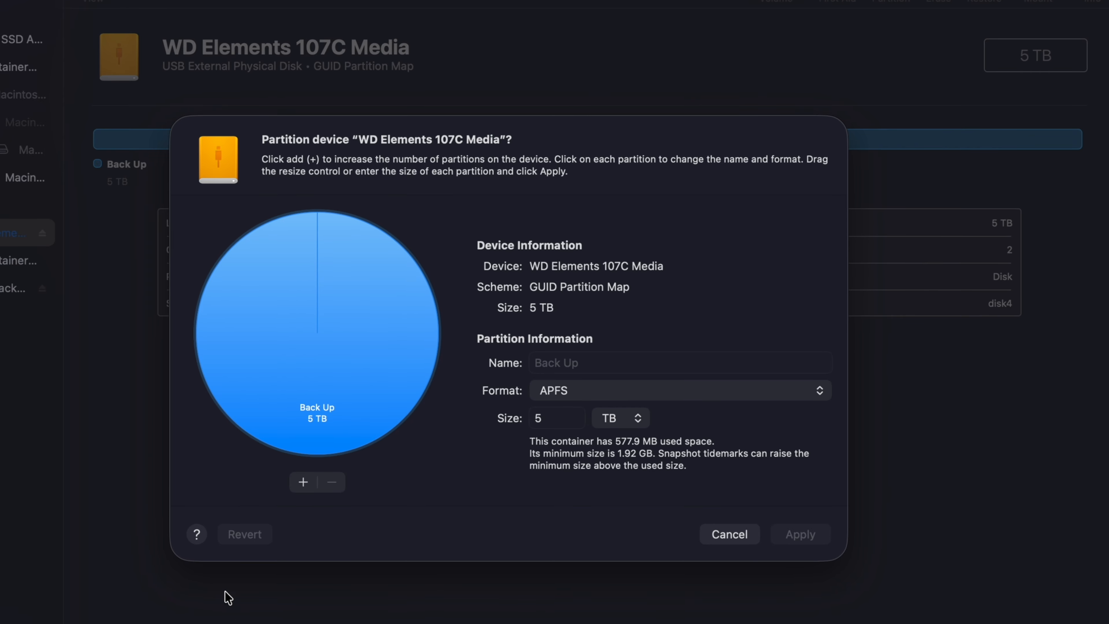
click(303, 481)
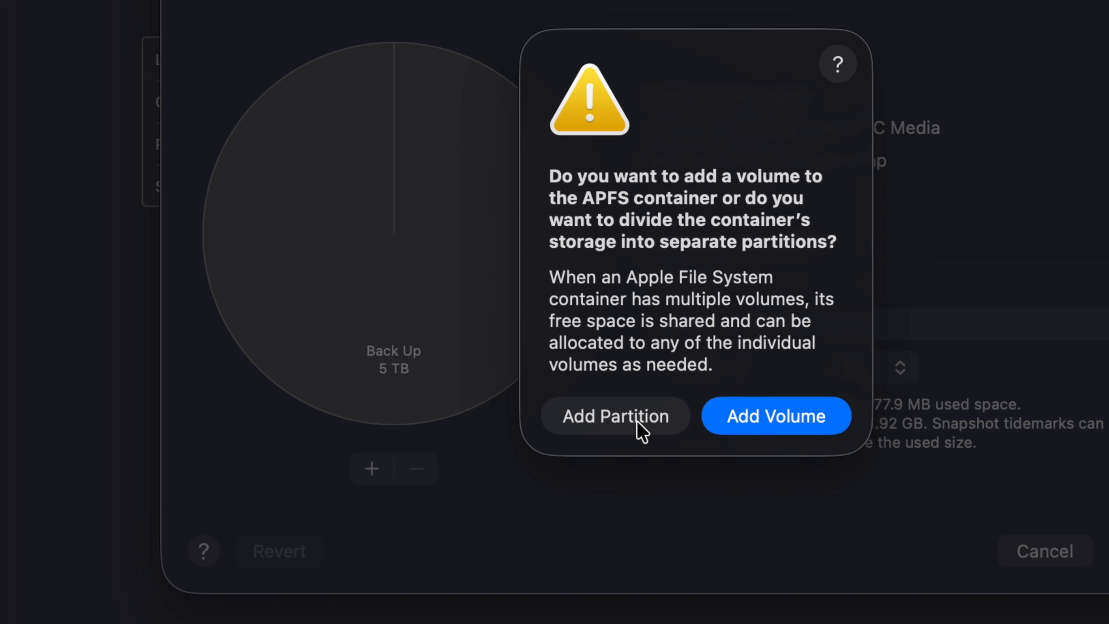
click(589, 421)
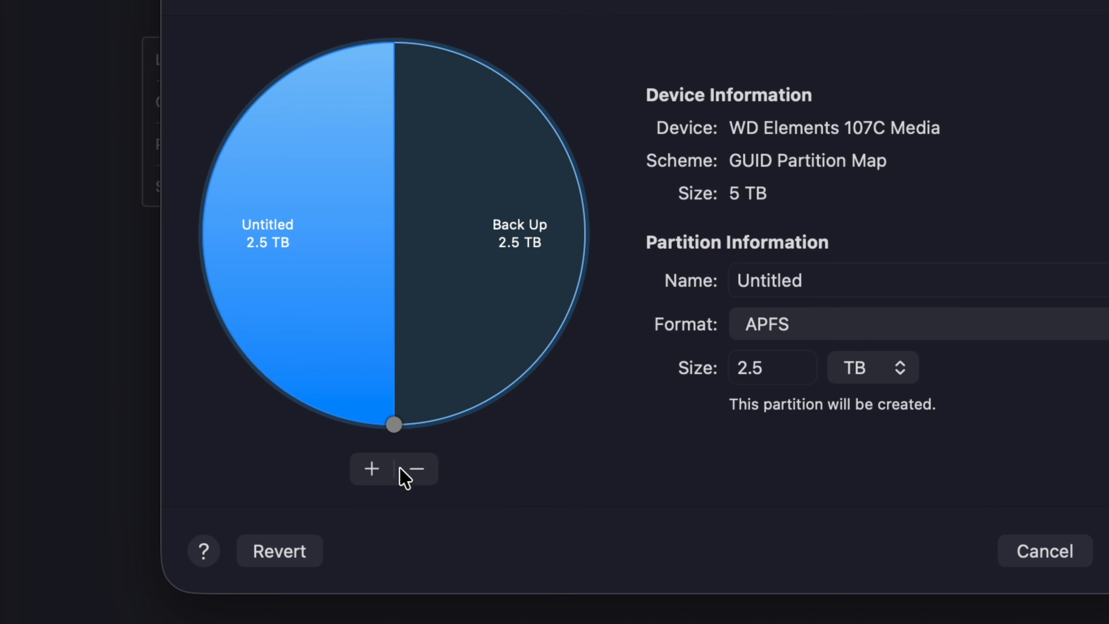
click(371, 468)
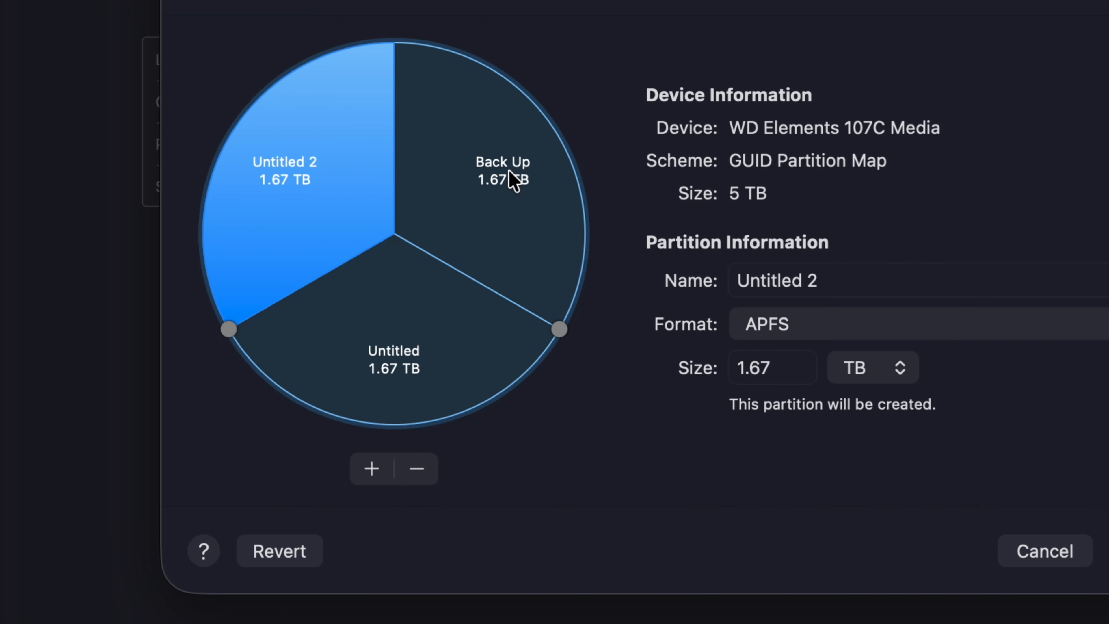
drag(559, 329, 565, 164)
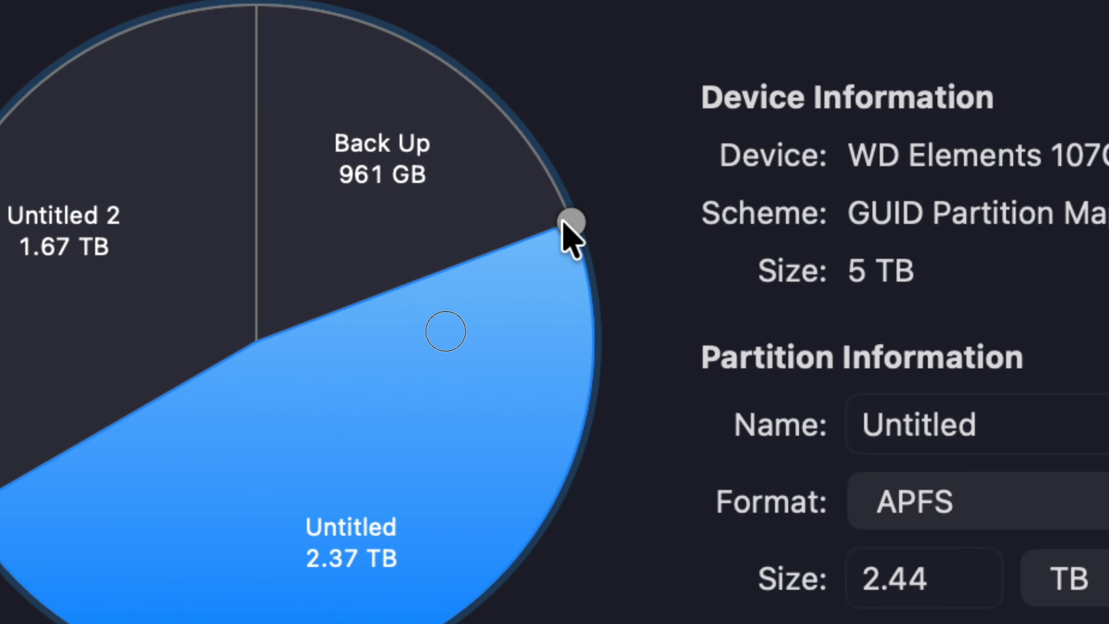
drag(561, 221, 565, 239)
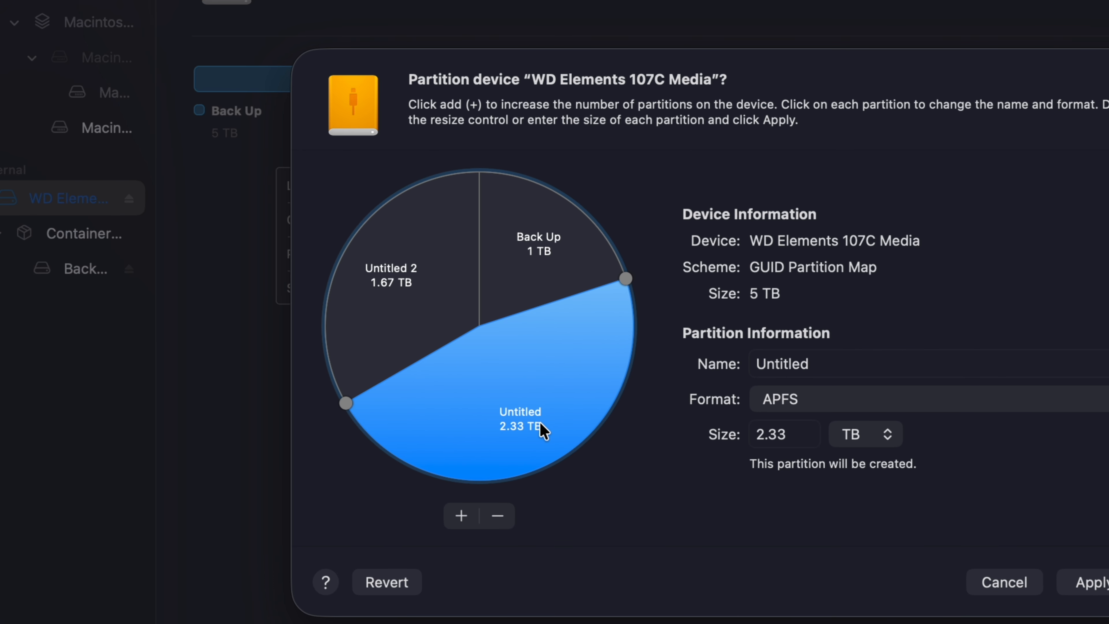
Step: Enlarge the first untitled partition of the WD Elements disk to about 2.74 TB and name it Time Machine
click(563, 267)
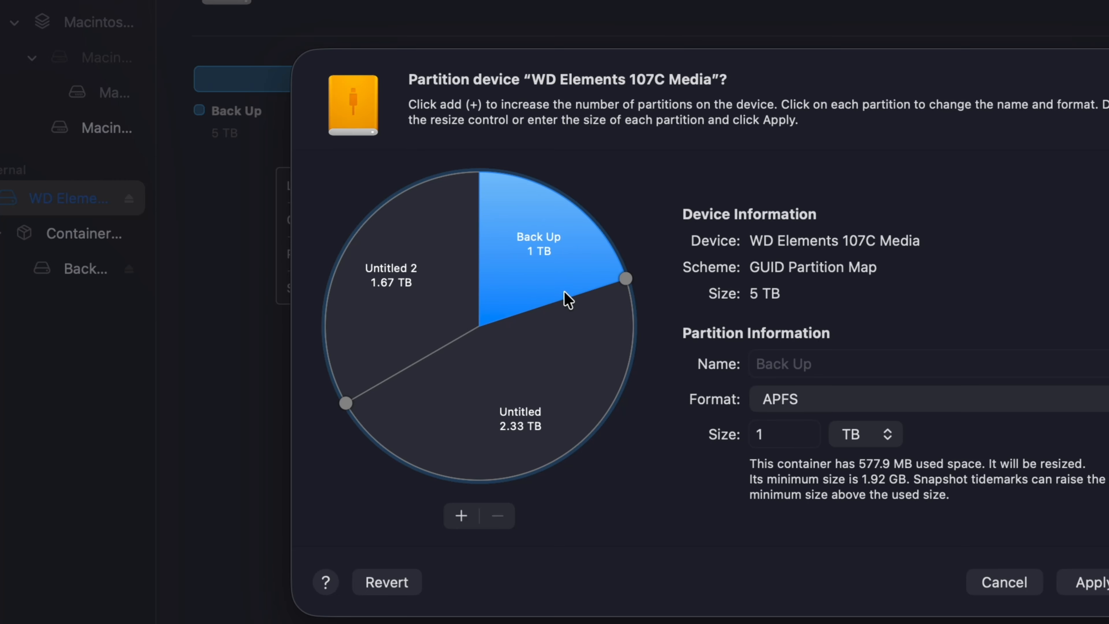
click(580, 356)
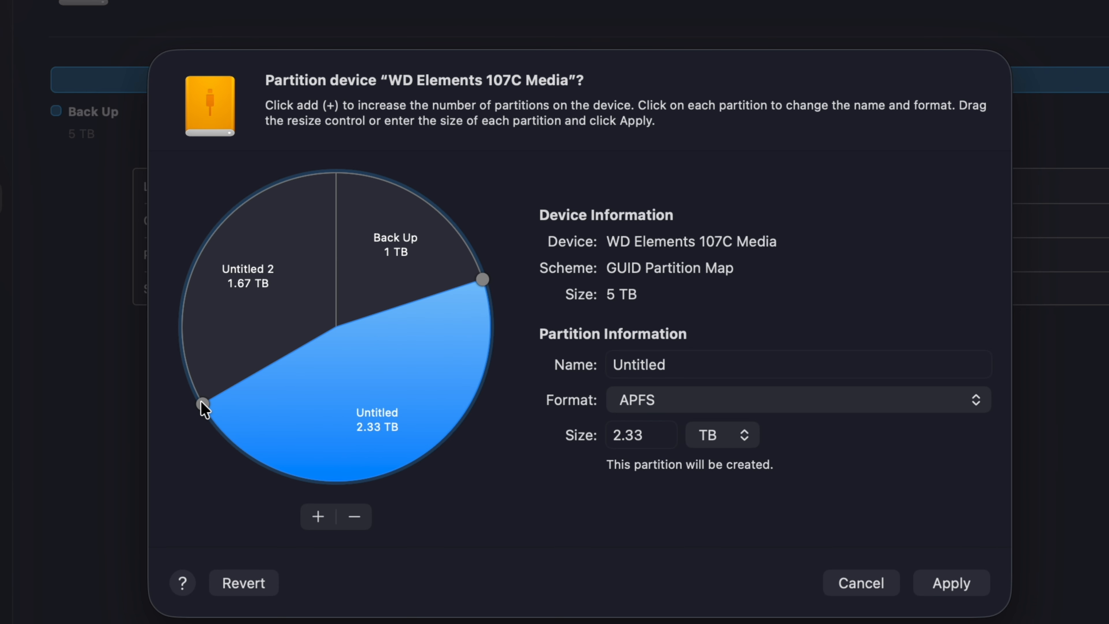
drag(201, 404, 180, 331)
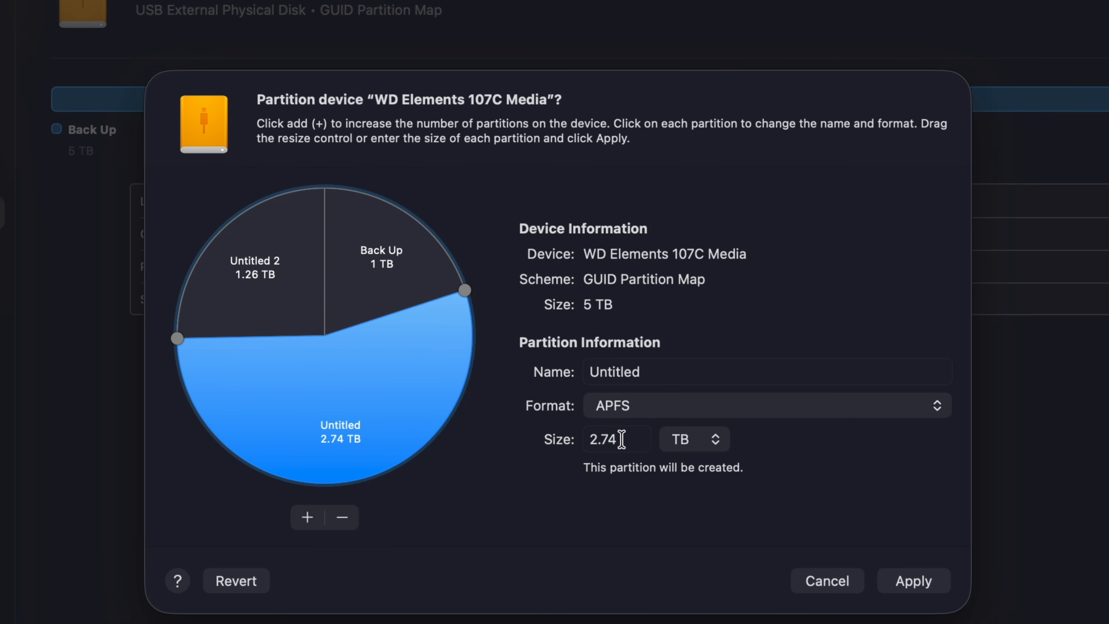
click(649, 371)
drag(649, 371, 493, 370)
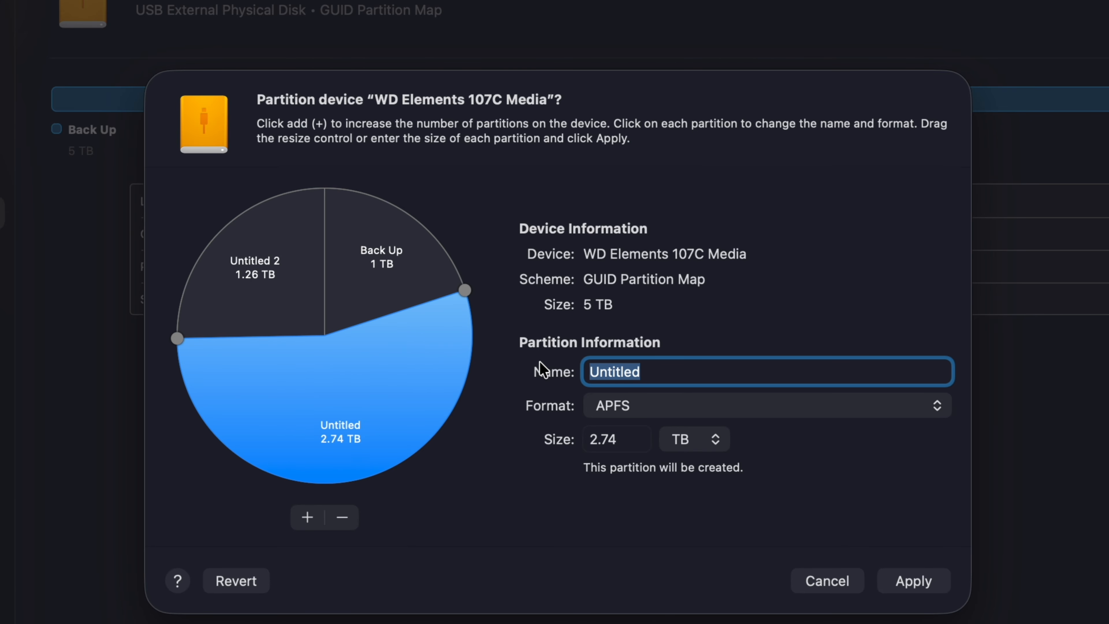
text(Time Machin)
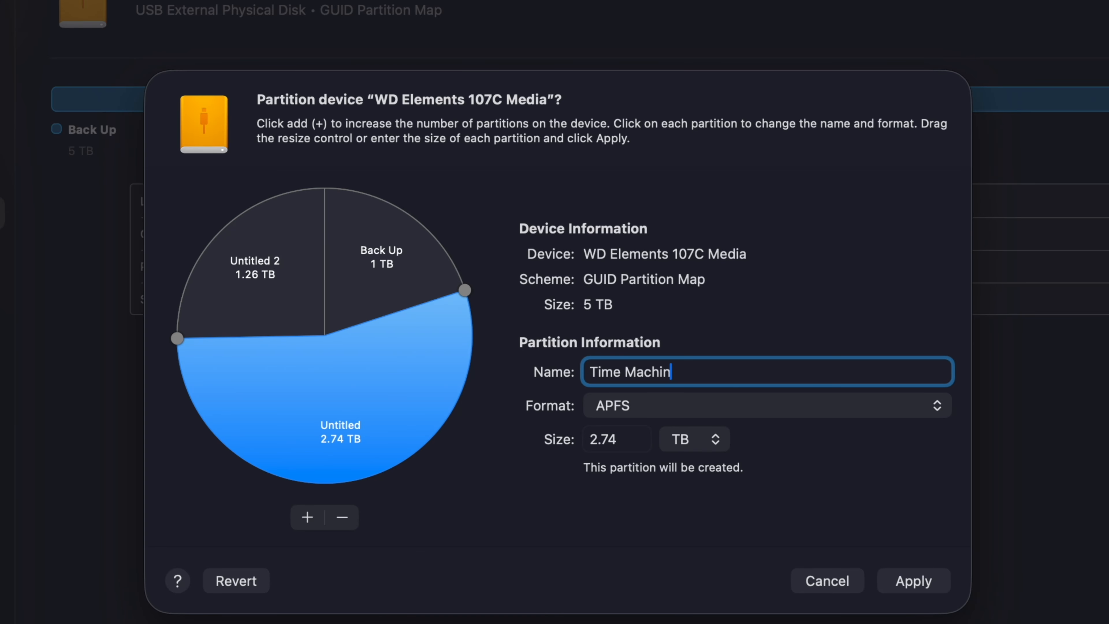
text(e)
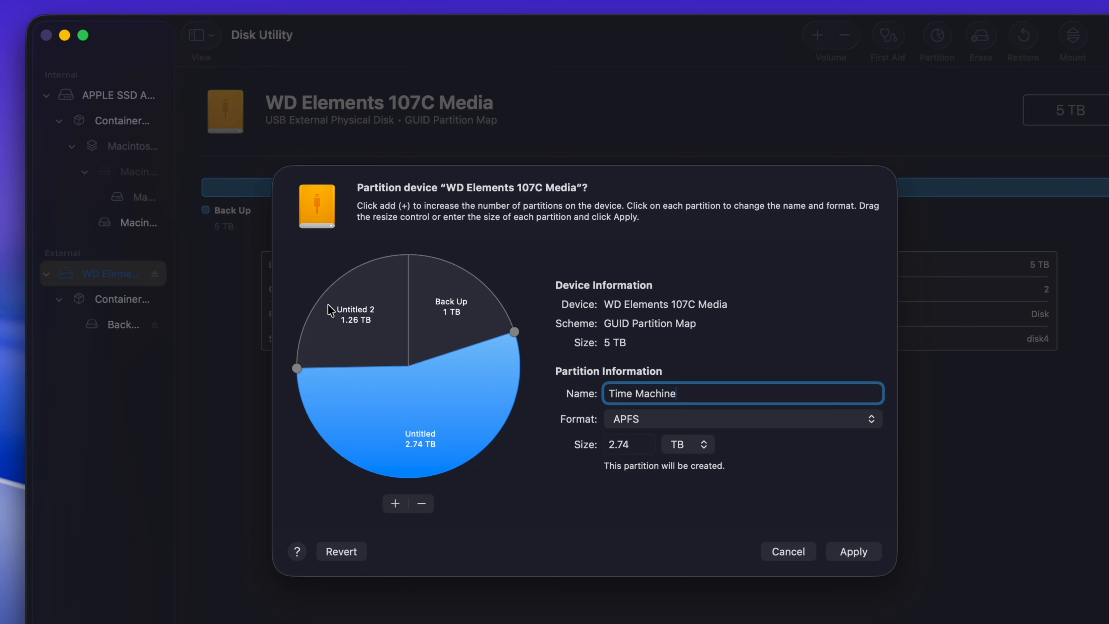
Step: Rename the Untitled 2 partition as PC and set its format to ExFAT
click(365, 326)
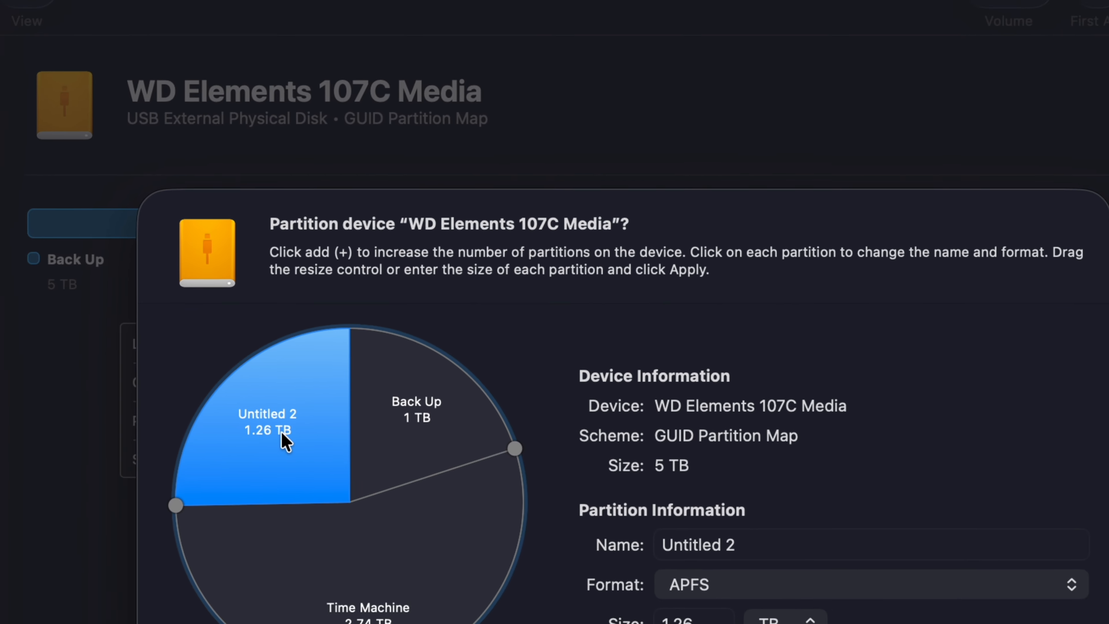
click(692, 532)
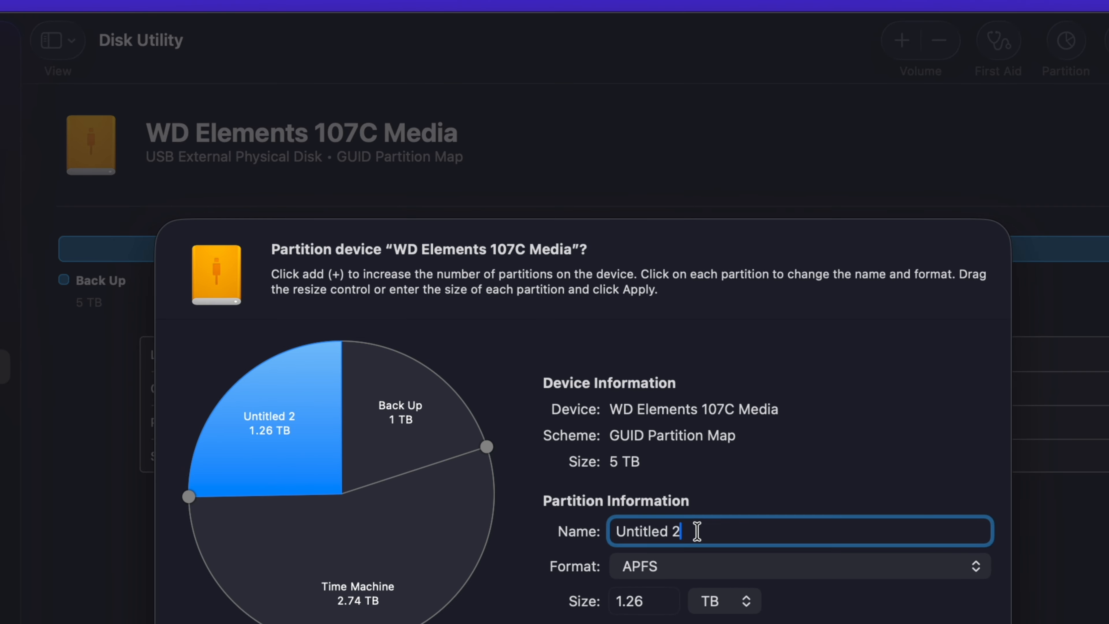
text(Mac PC)
key(BackSpace)
key(BackSpace)
key(BackSpace)
key(BackSpace)
key(BackSpace)
key(BackSpace)
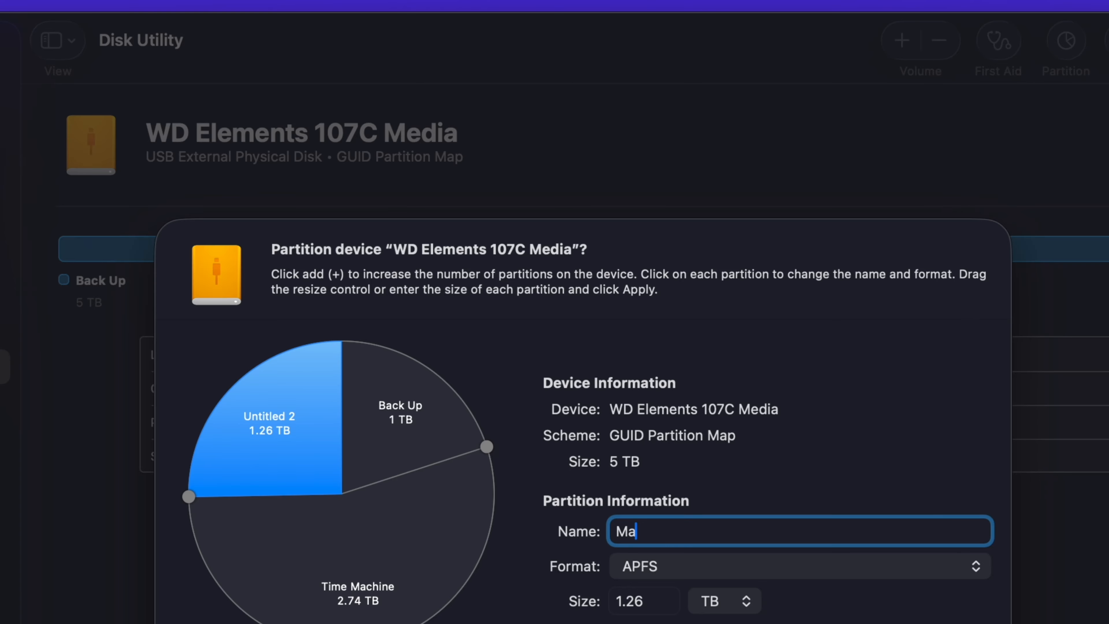
text(PC)
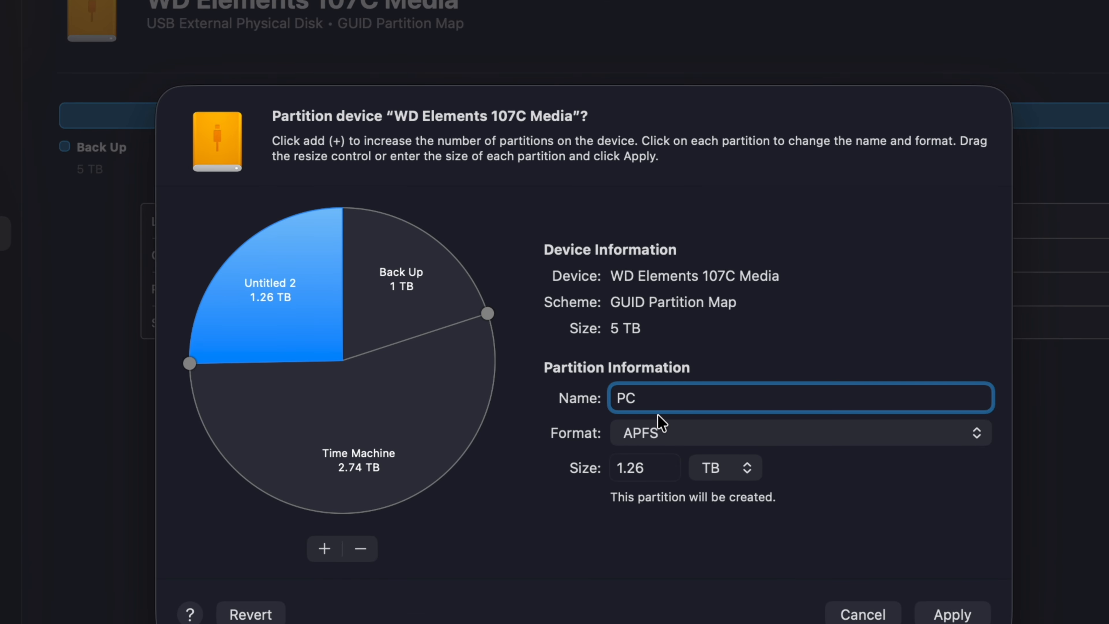
click(665, 433)
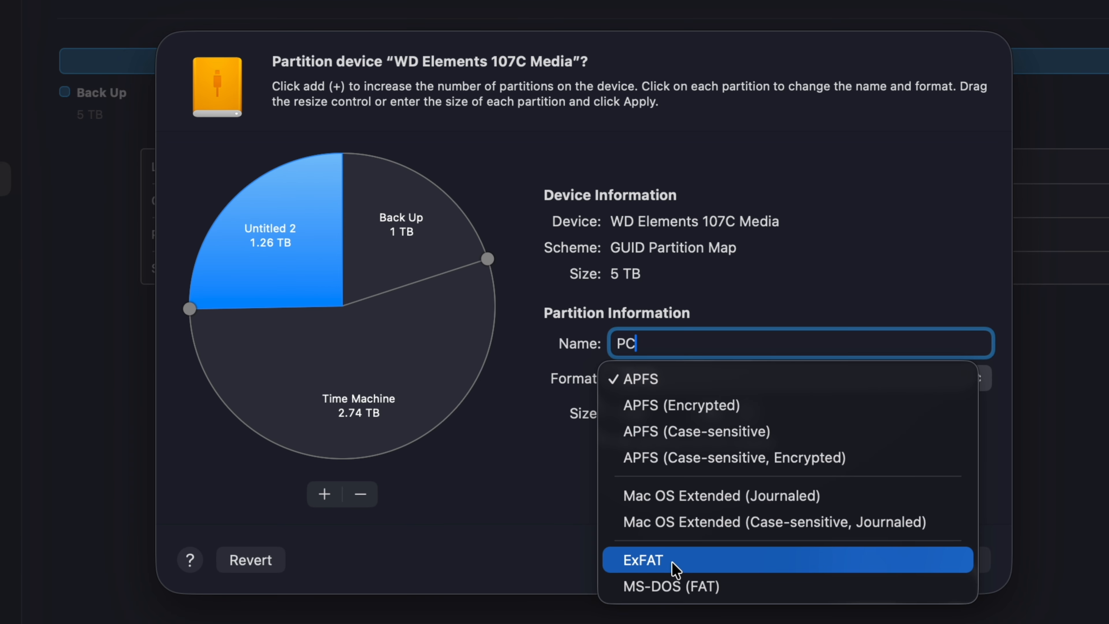
click(672, 562)
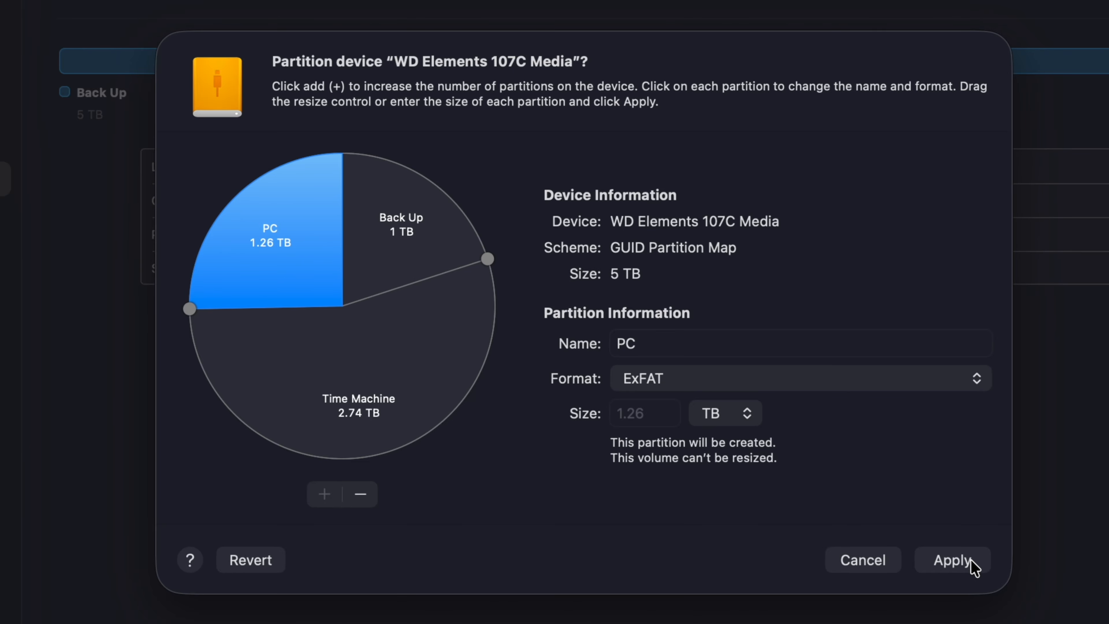
Step: Apply the partition layout to the WD Elements disk, confirm the partitioning and close the finished report
click(956, 562)
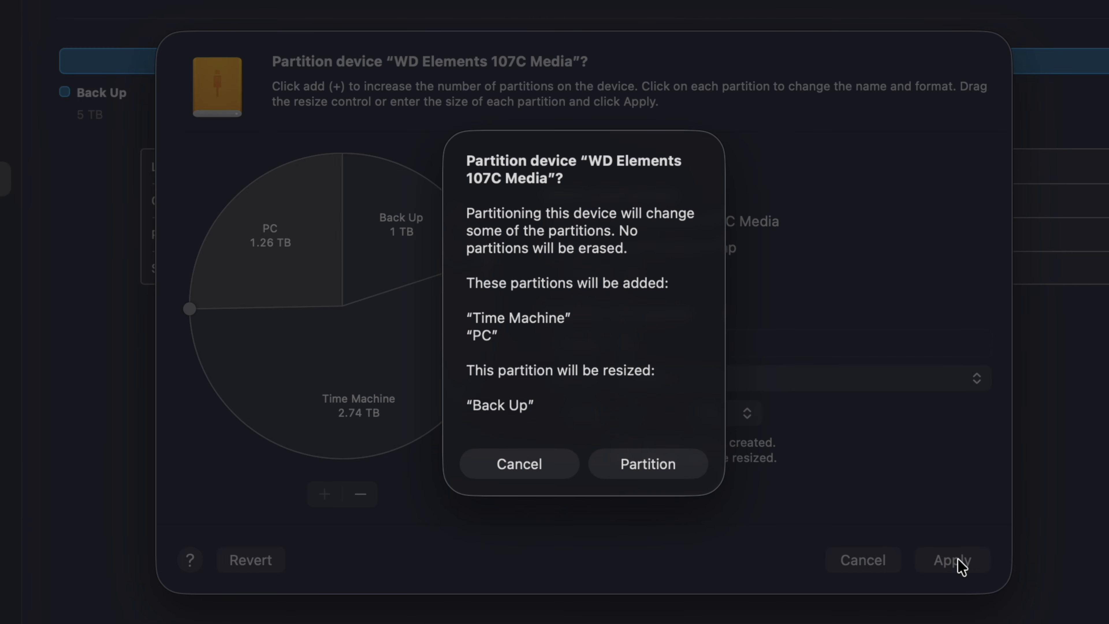
click(645, 464)
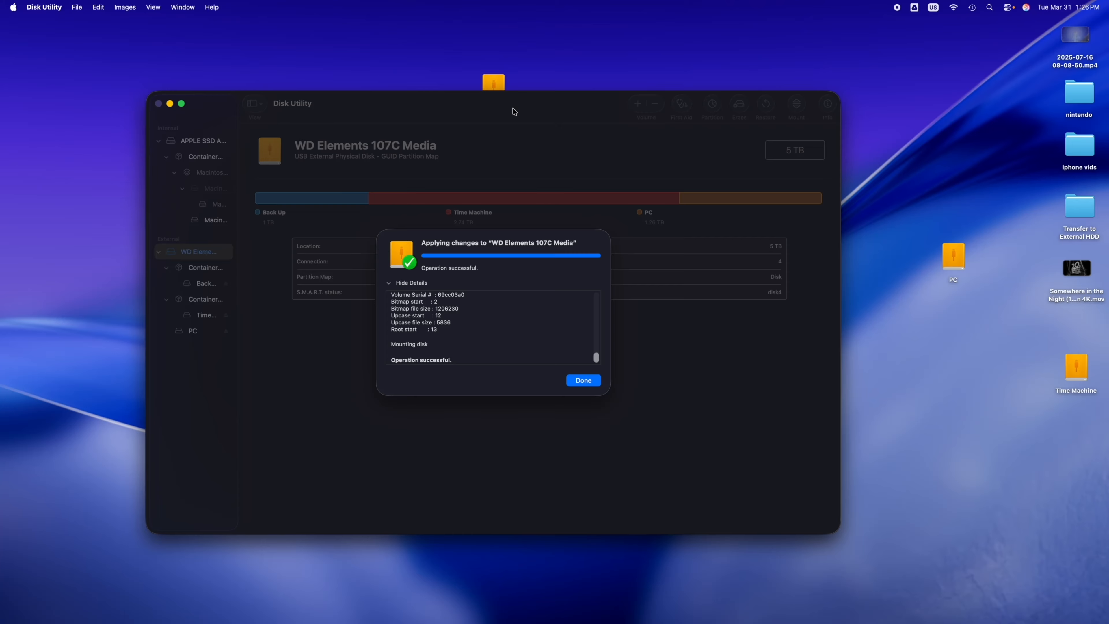
click(583, 380)
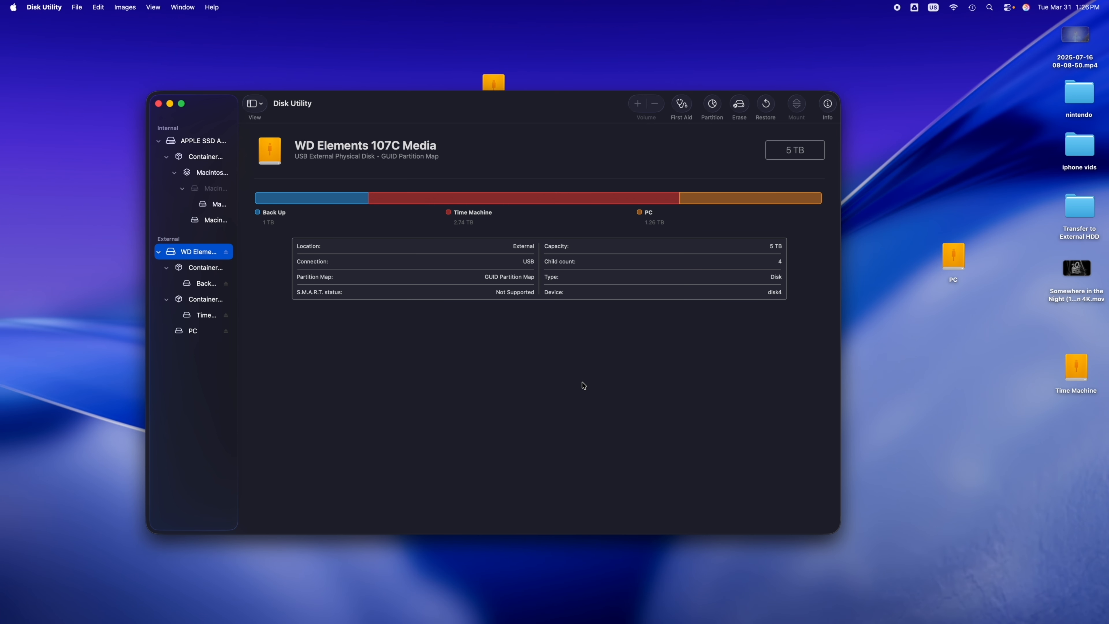
Step: Move the Disk Utility window down and place the PC and Time Machine drive icons beside Back Up on the desktop
drag(477, 106, 601, 302)
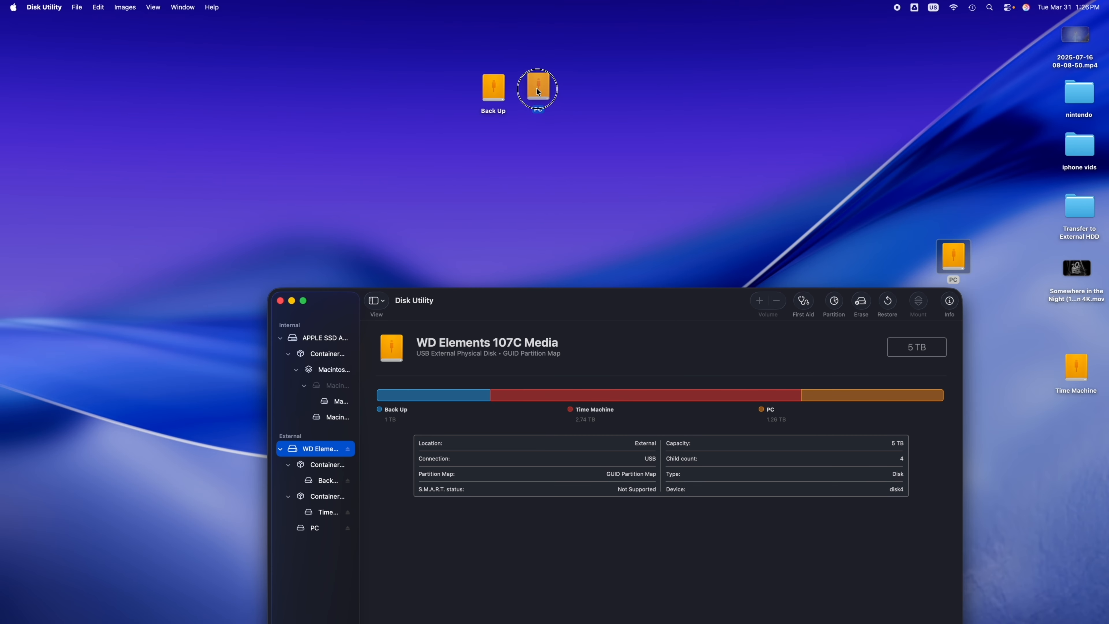
drag(1069, 361, 587, 92)
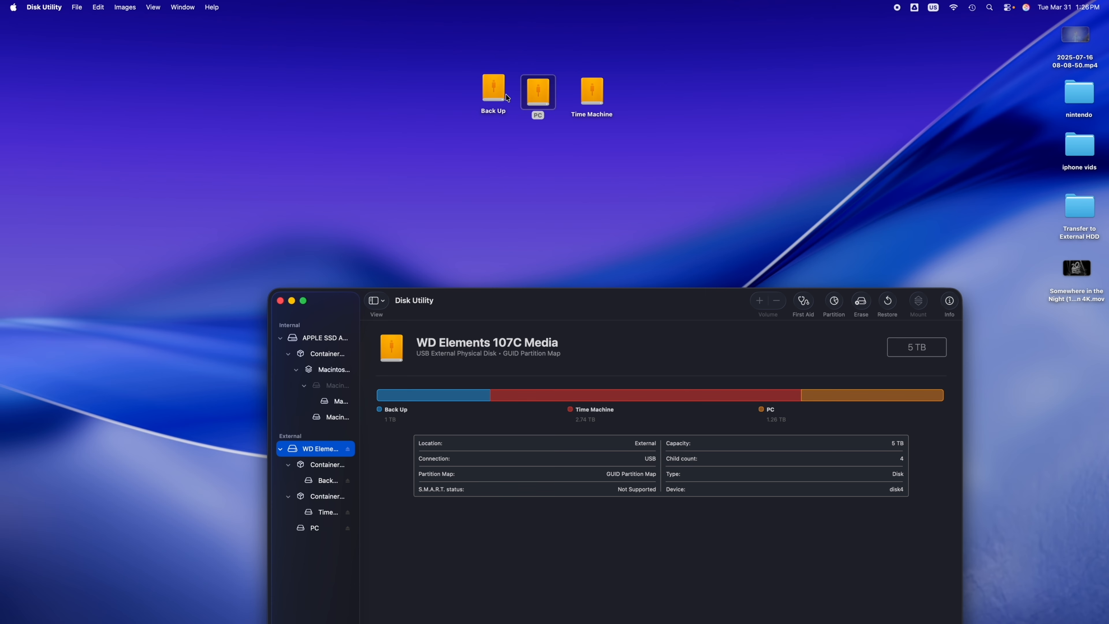